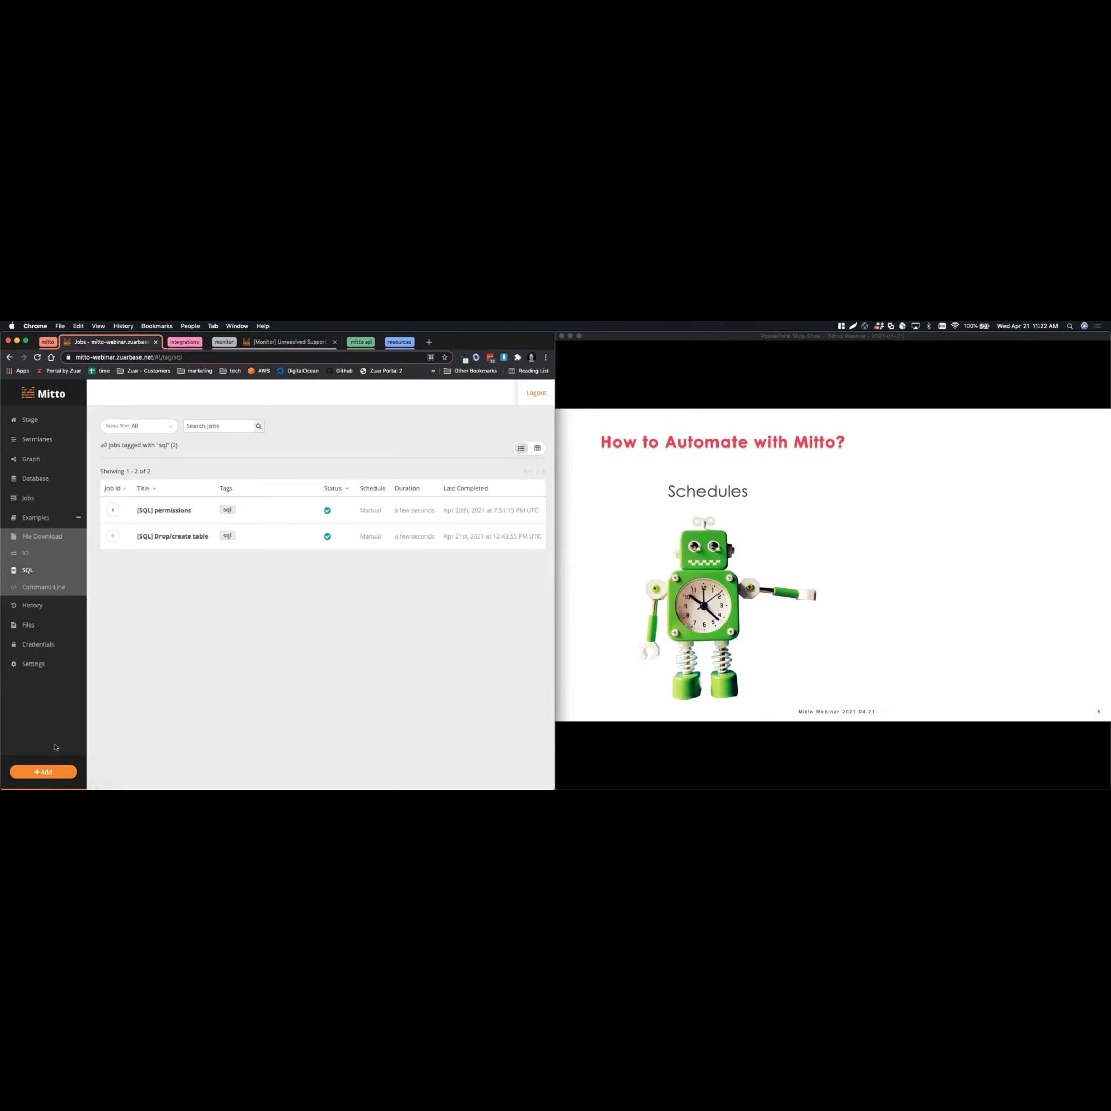
pyautogui.click(48, 768)
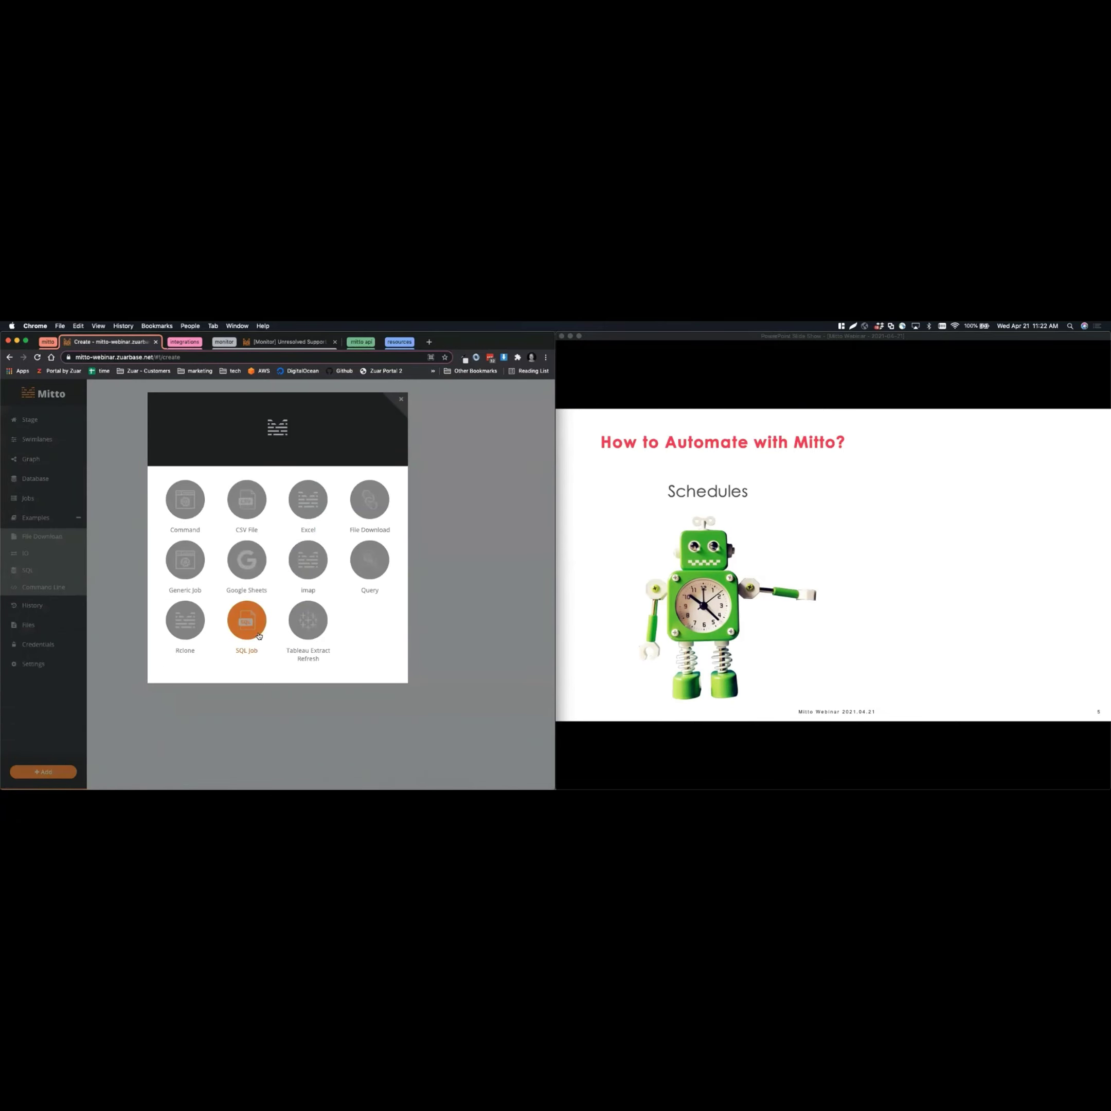
pyautogui.click(240, 635)
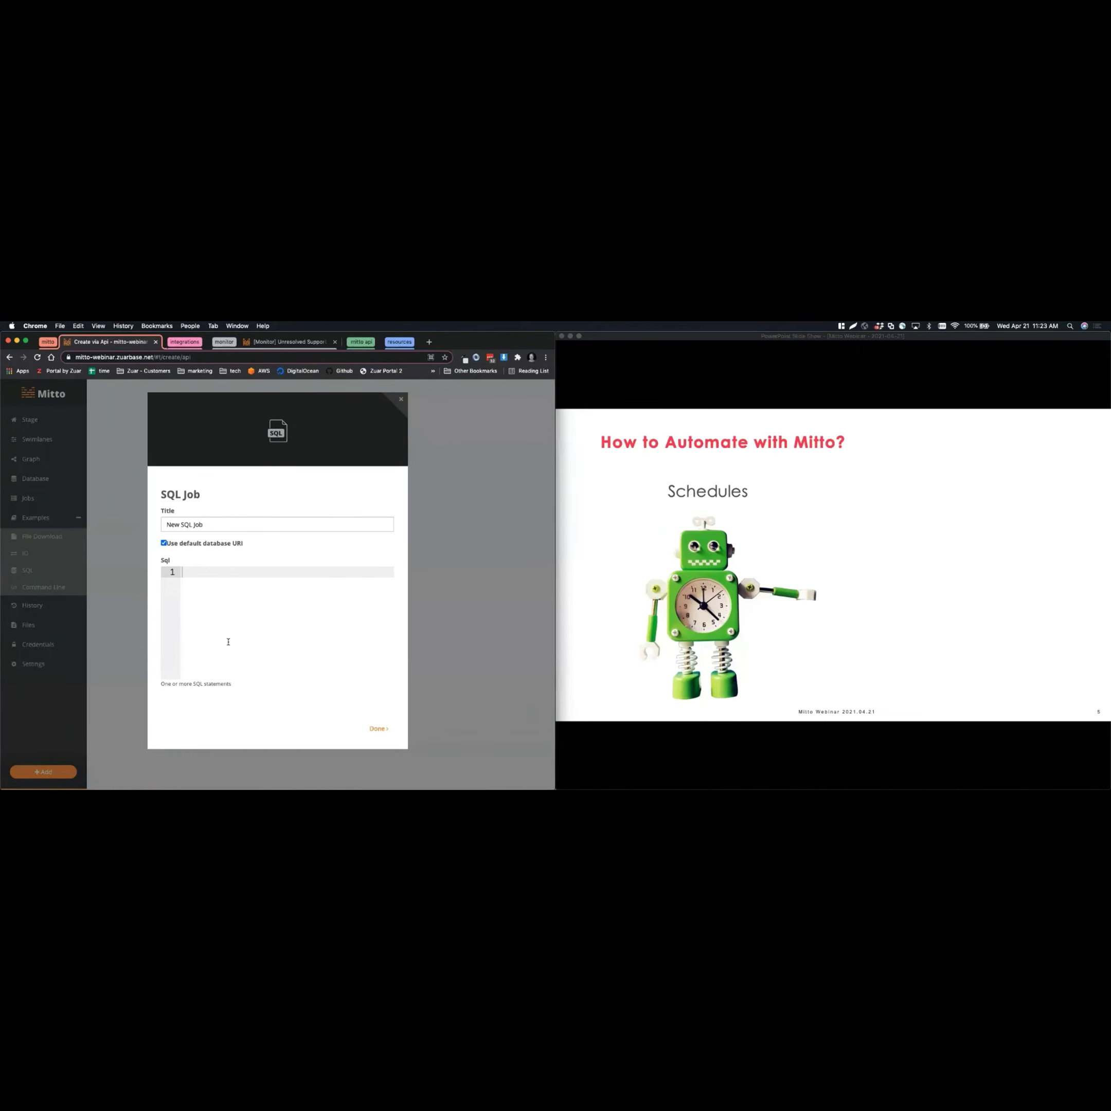
pyautogui.click(399, 400)
pyautogui.click(401, 399)
# Step: Open the SQL of the [SQL] Drop/create table example job in the job editor
pyautogui.click(27, 570)
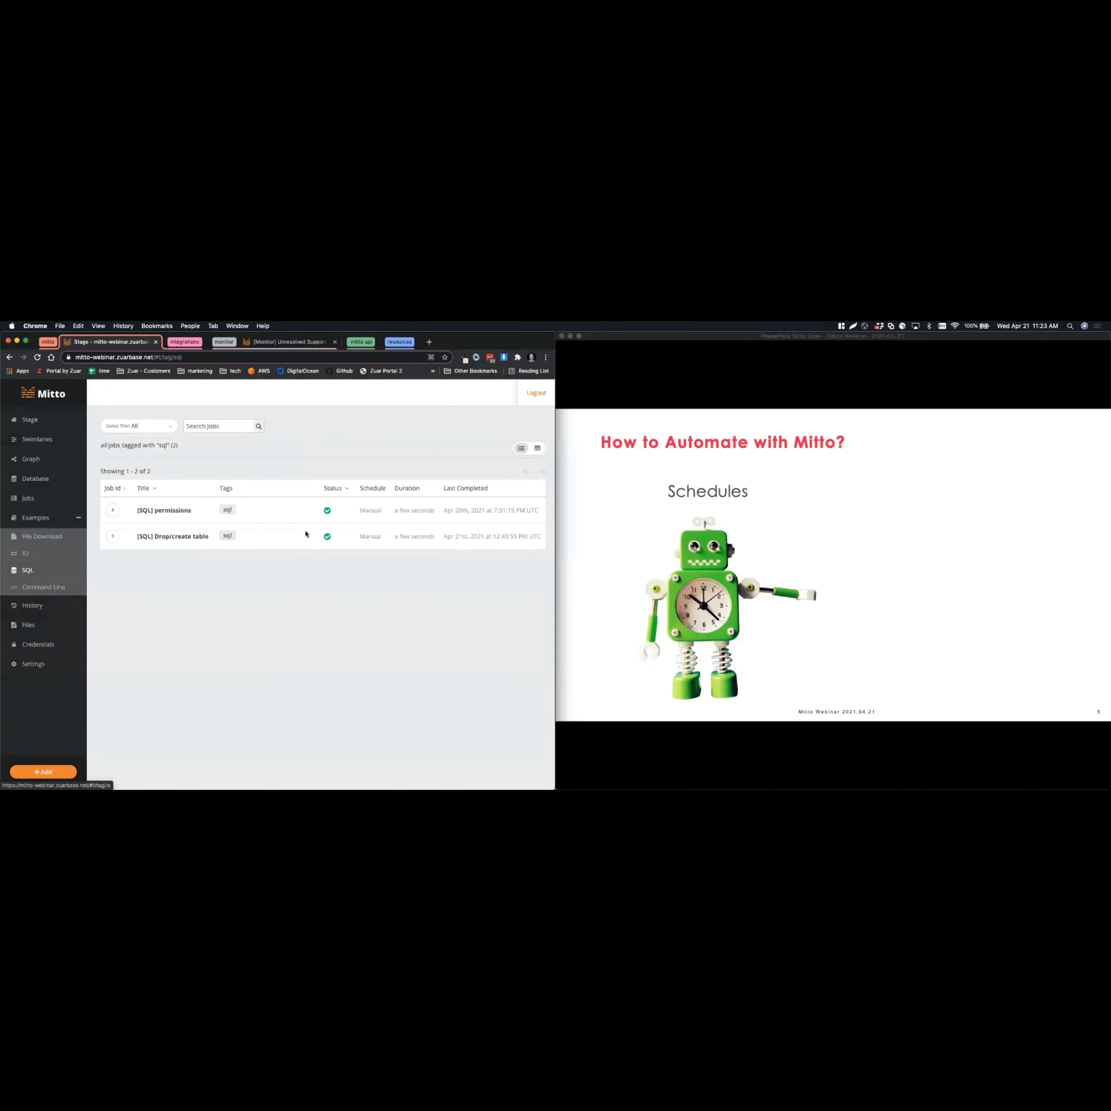
pyautogui.click(164, 537)
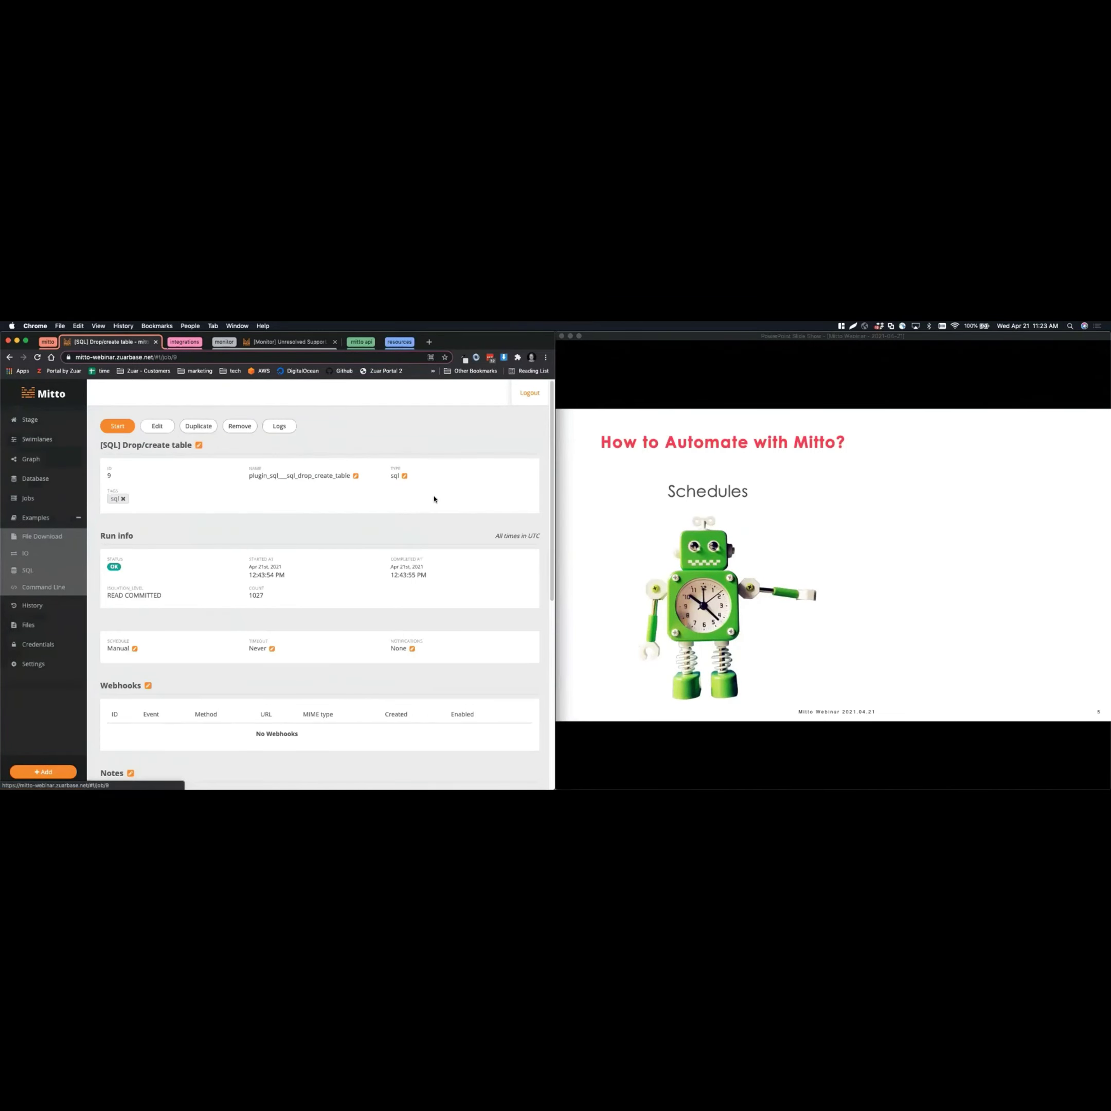
pyautogui.click(157, 426)
pyautogui.click(209, 545)
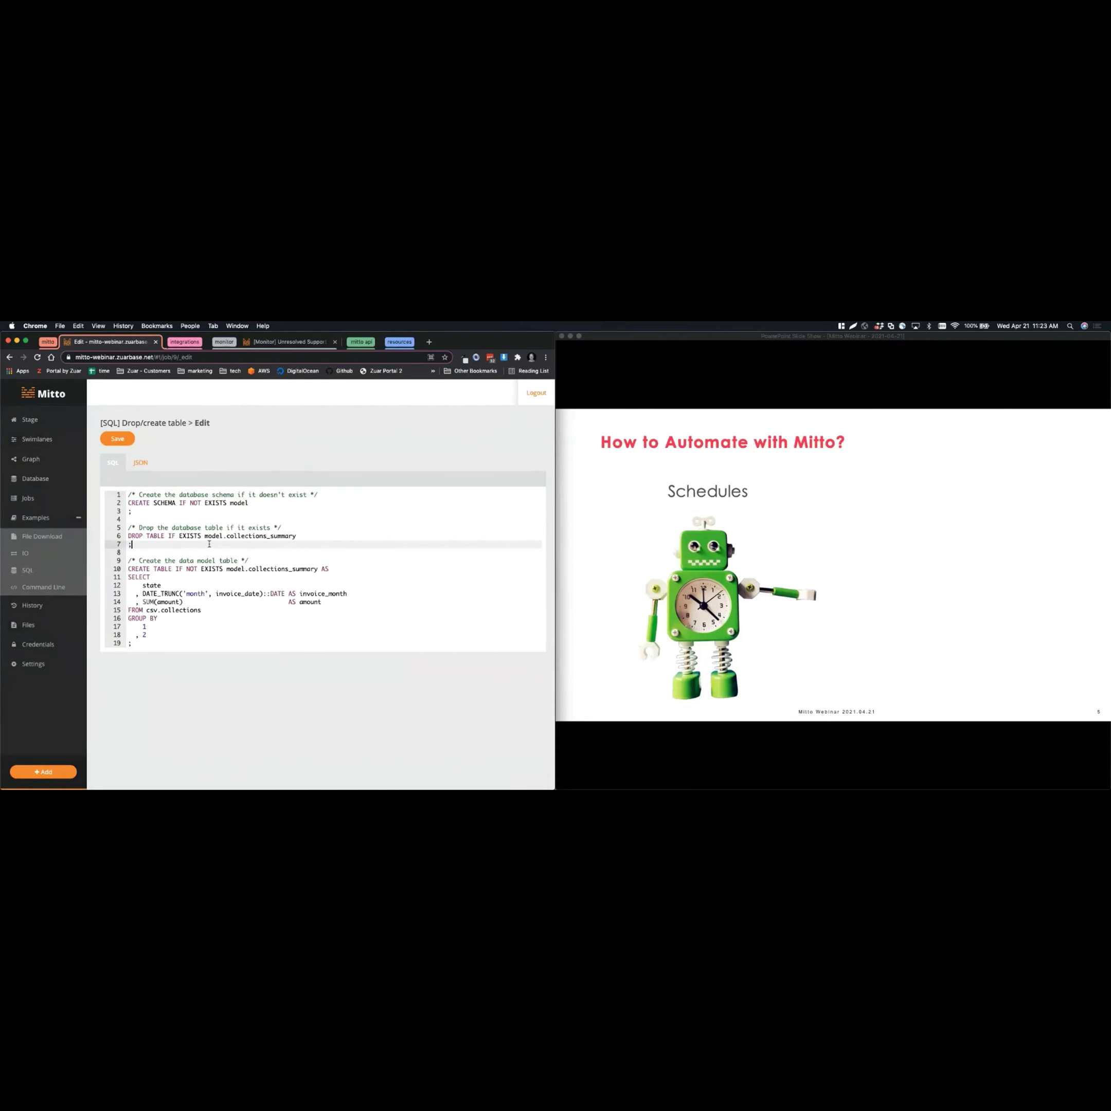
pyautogui.click(221, 631)
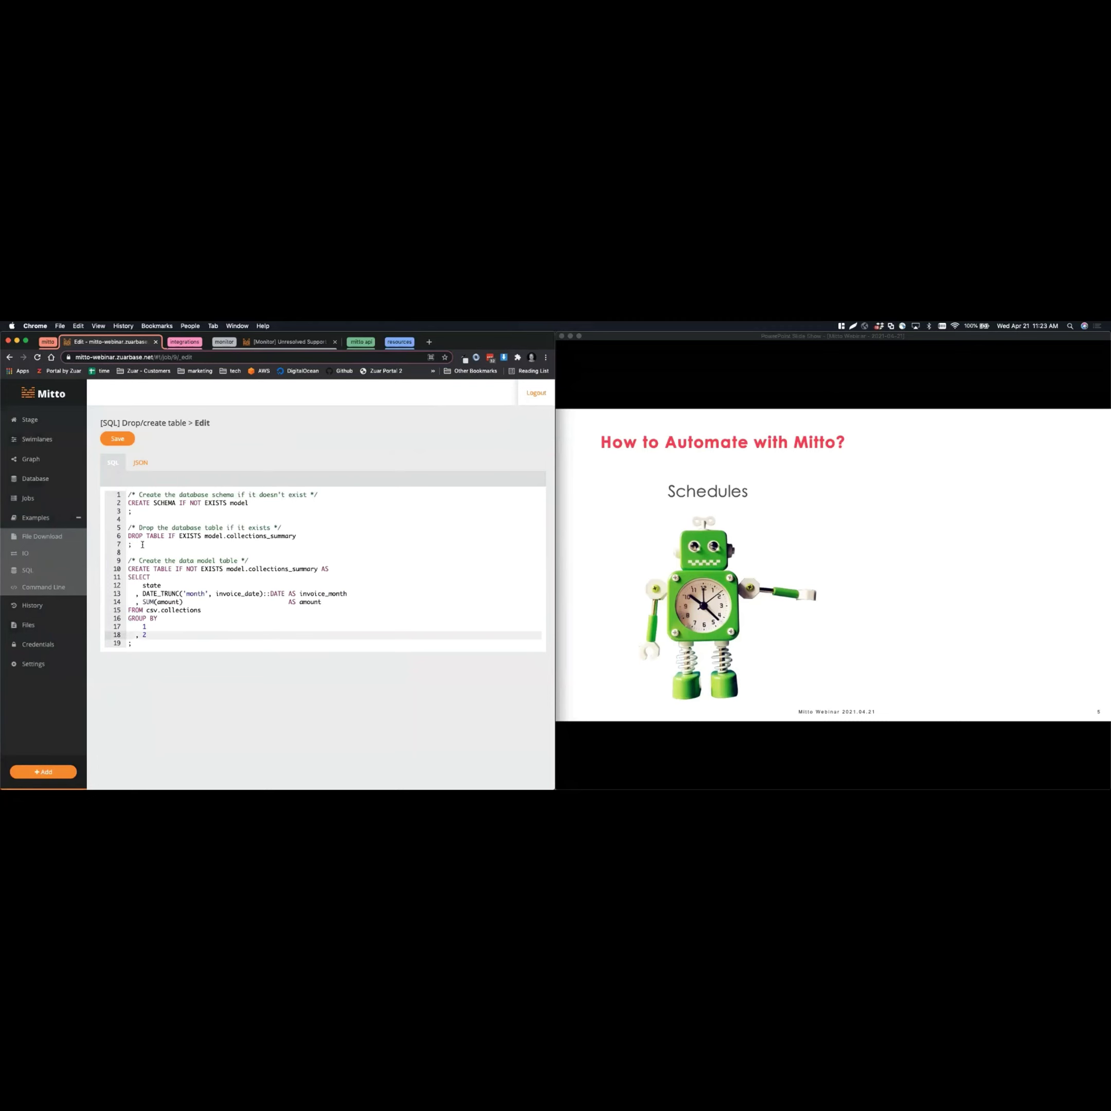
# Step: Examine the DROP TABLE and CREATE TABLE statements for model.collections_summary, including the state, invoice_date and amount columns
pyautogui.moveTo(142, 545); pyautogui.dragTo(128, 535)
pyautogui.click(152, 635)
pyautogui.moveTo(151, 635); pyautogui.dragTo(128, 569)
pyautogui.click(157, 645)
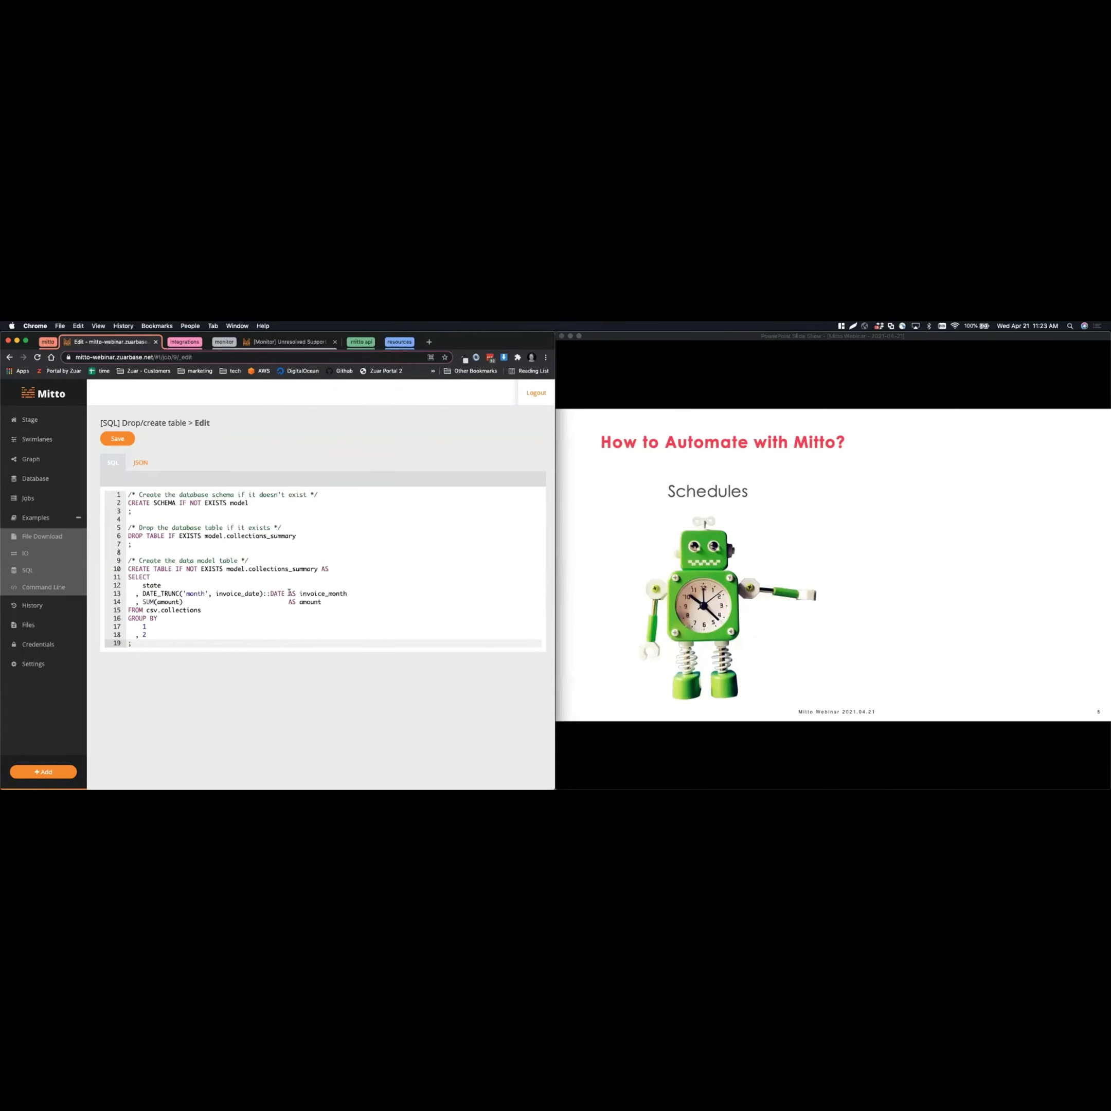
pyautogui.doubleClick(189, 586)
pyautogui.doubleClick(243, 594)
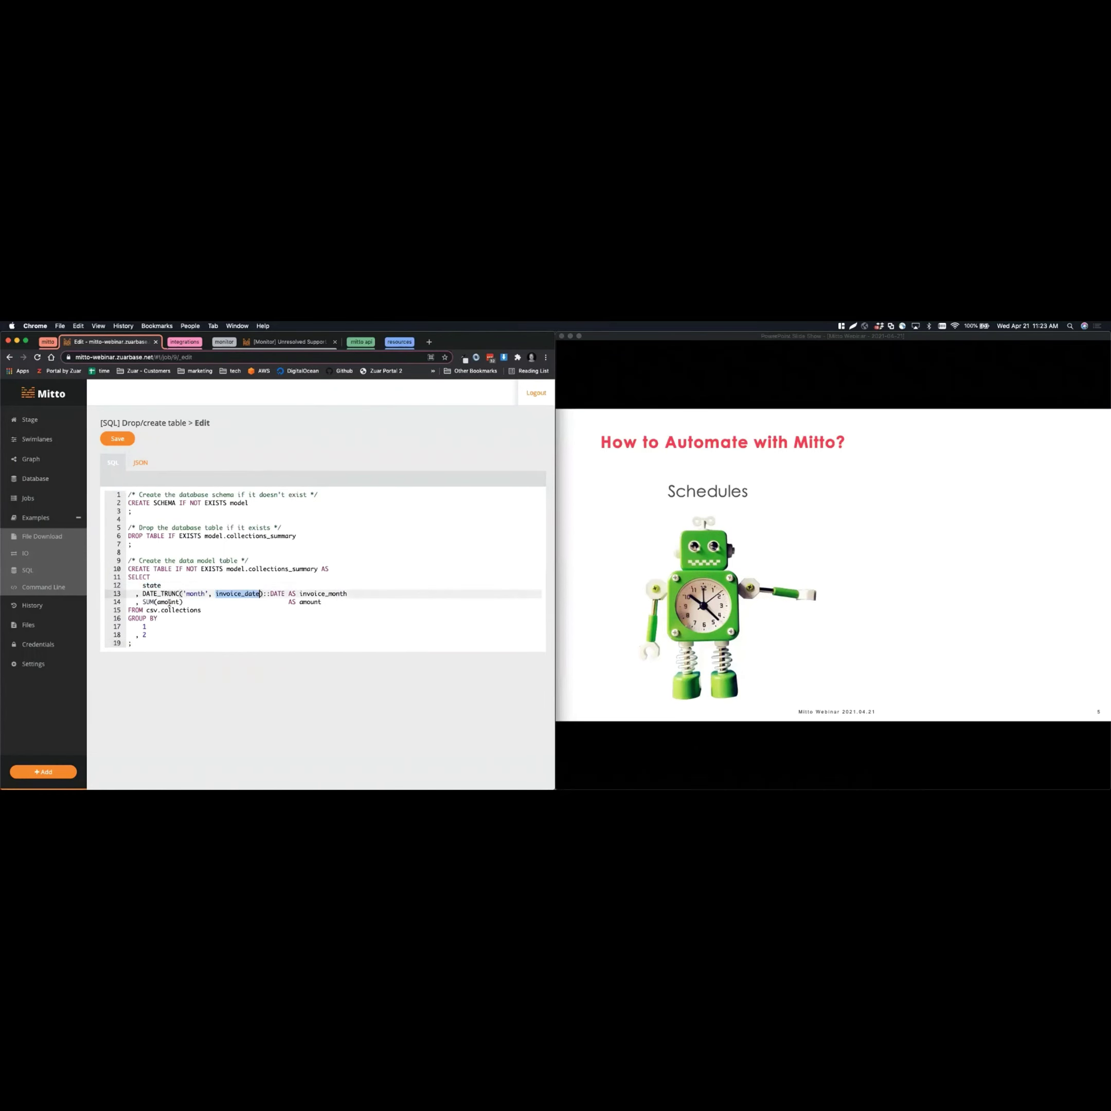
pyautogui.doubleClick(169, 602)
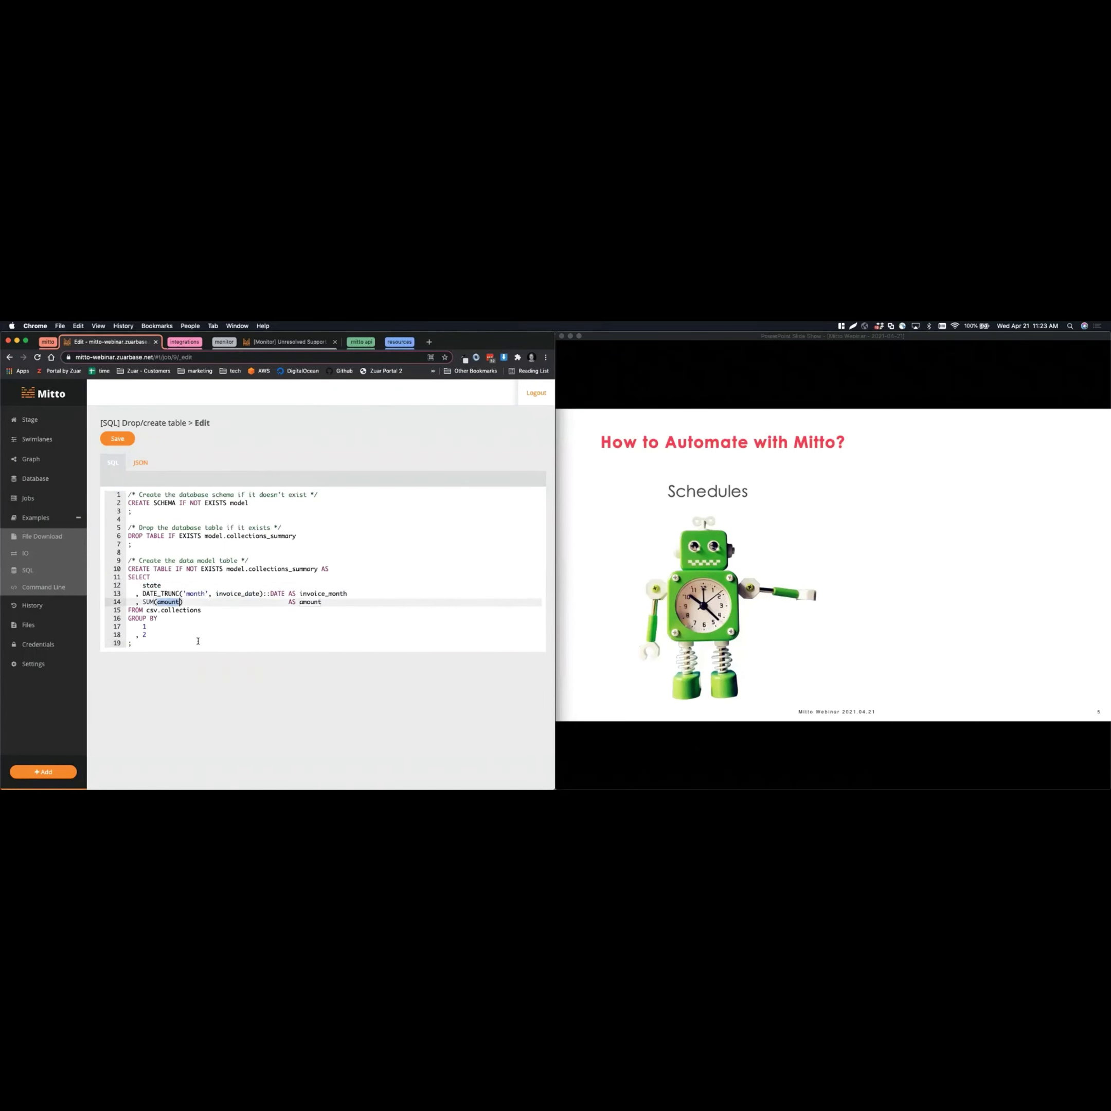
pyautogui.click(164, 634)
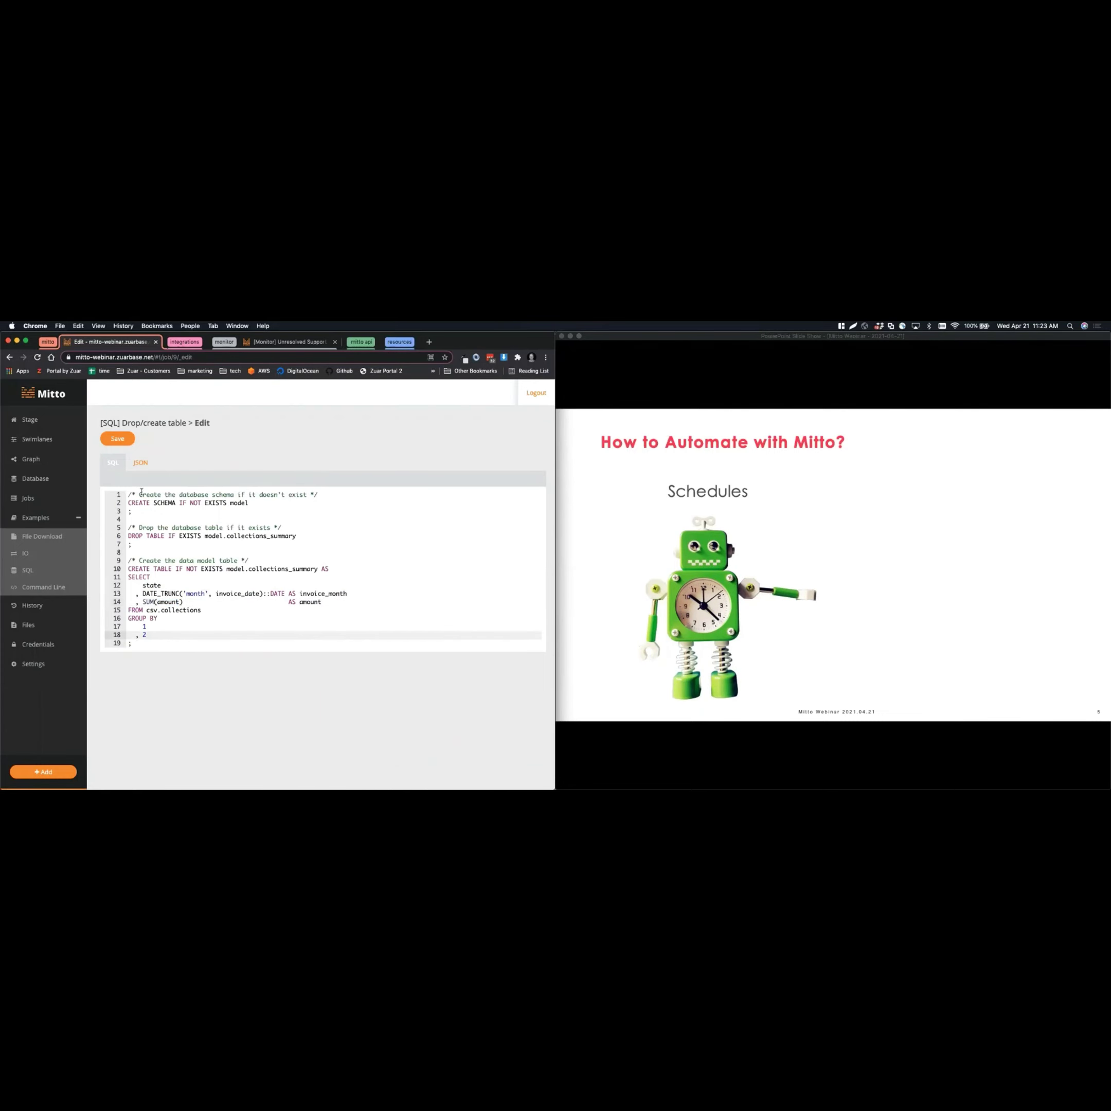
# Step: Save the [SQL] Drop/create table job and run it
pyautogui.click(117, 438)
pyautogui.click(117, 426)
pyautogui.click(378, 499)
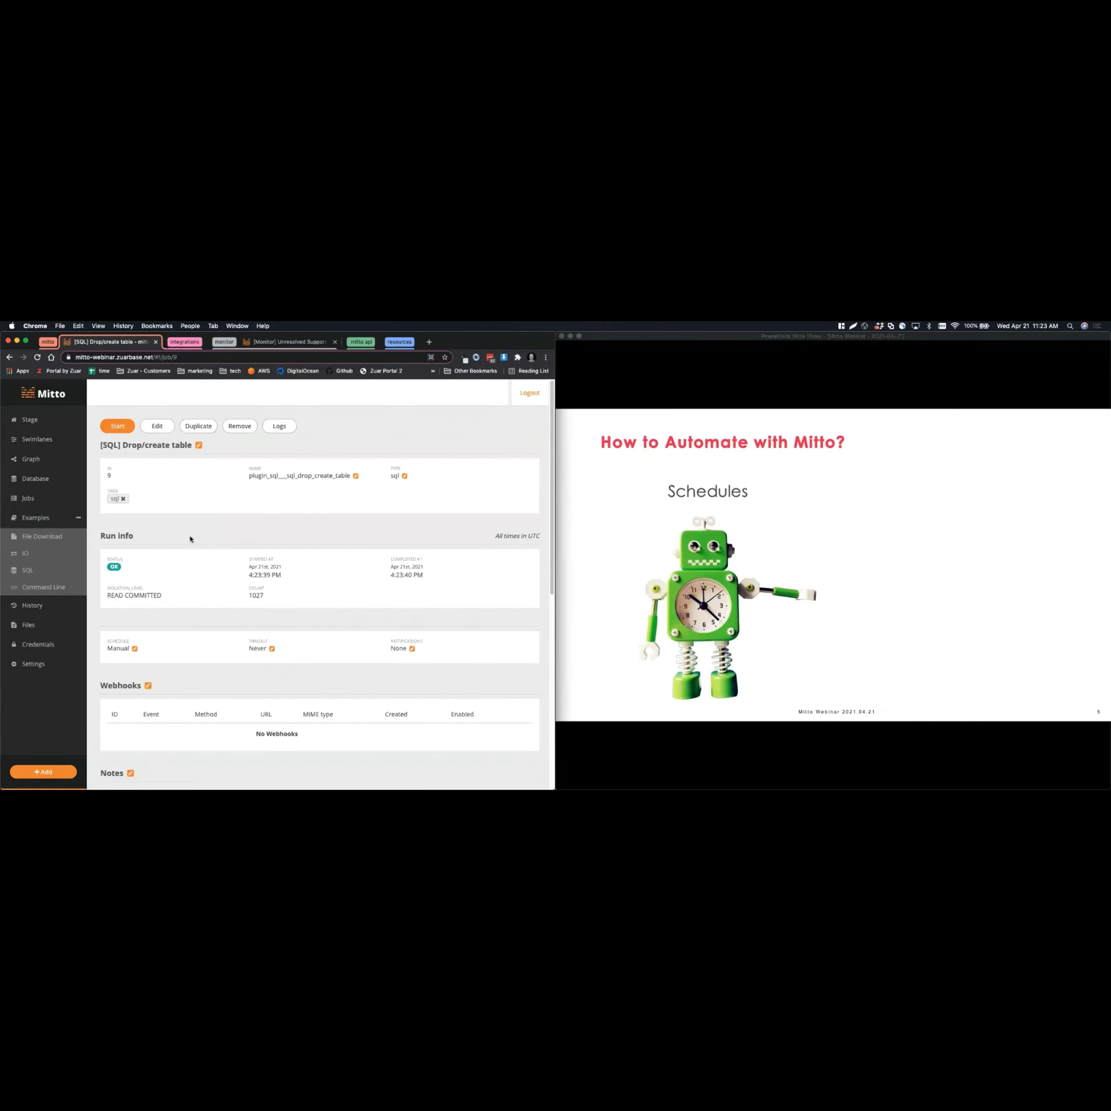
# Step: View the rows of the collections_summary table in the model schema of the analytics database
pyautogui.click(36, 478)
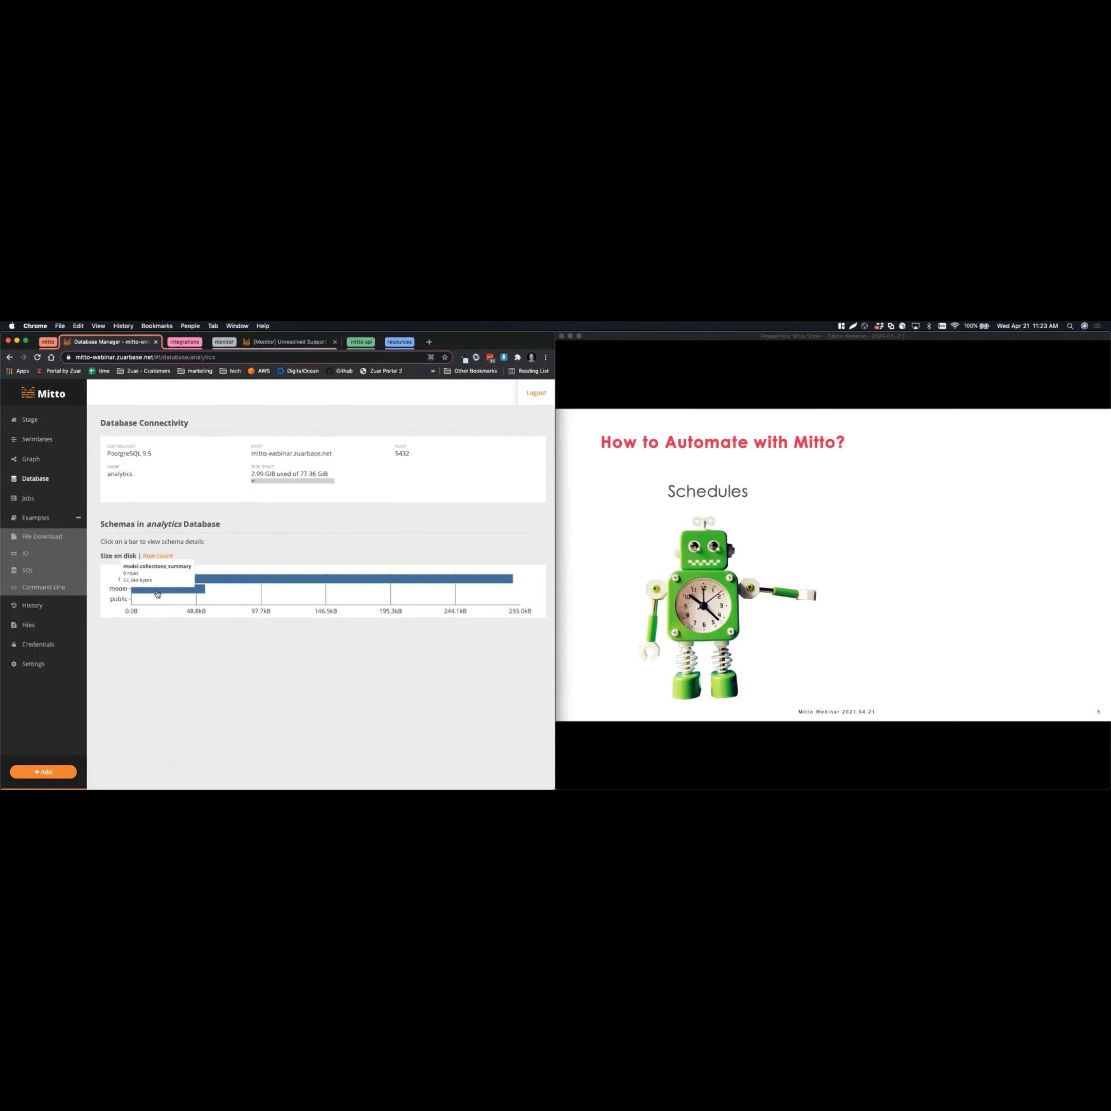
pyautogui.click(156, 590)
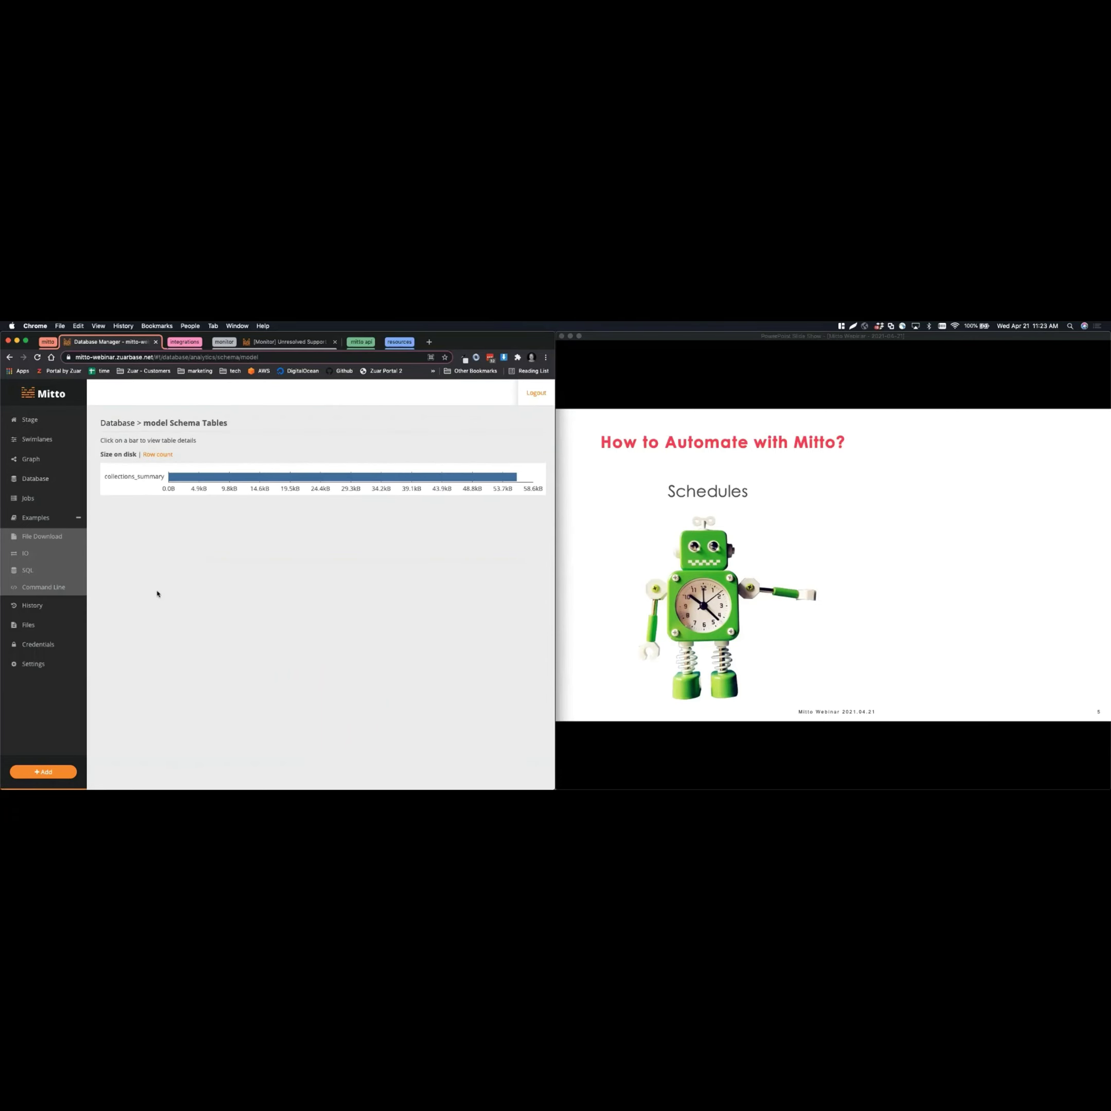
pyautogui.click(264, 480)
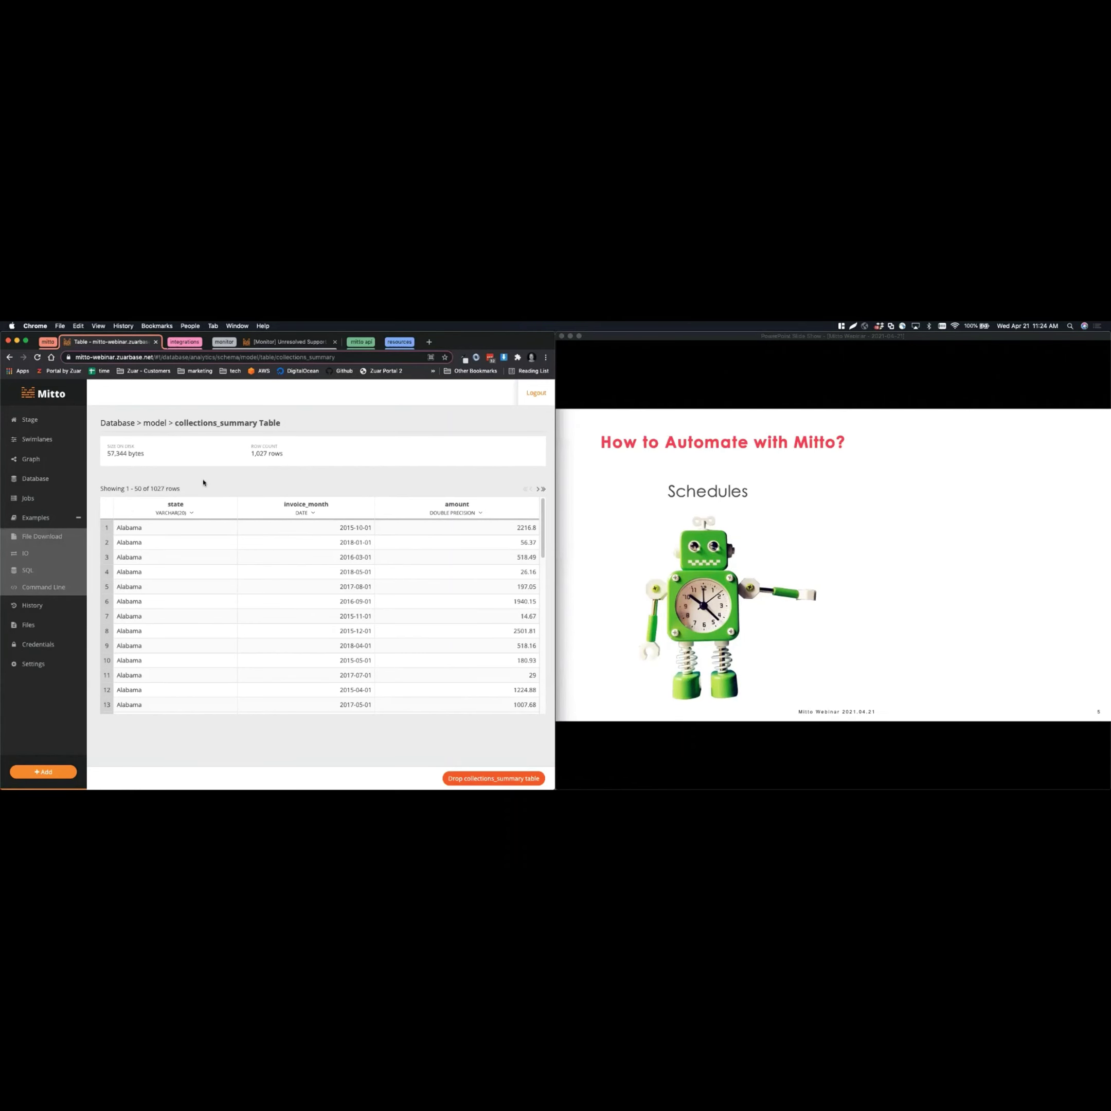
# Step: Open the schedule settings of the [curl] download file - collections.csv job
pyautogui.click(49, 541)
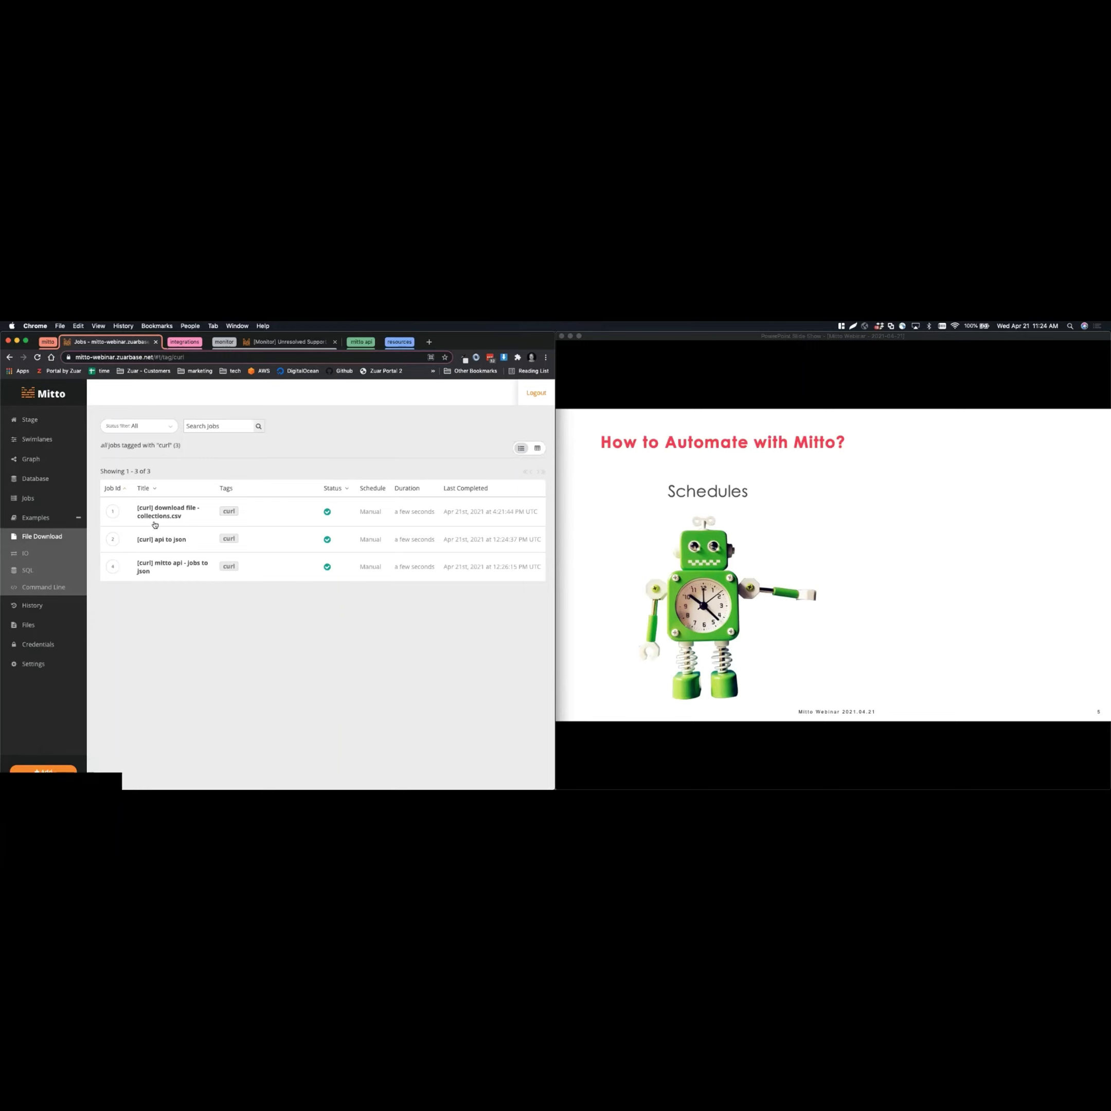
pyautogui.click(169, 509)
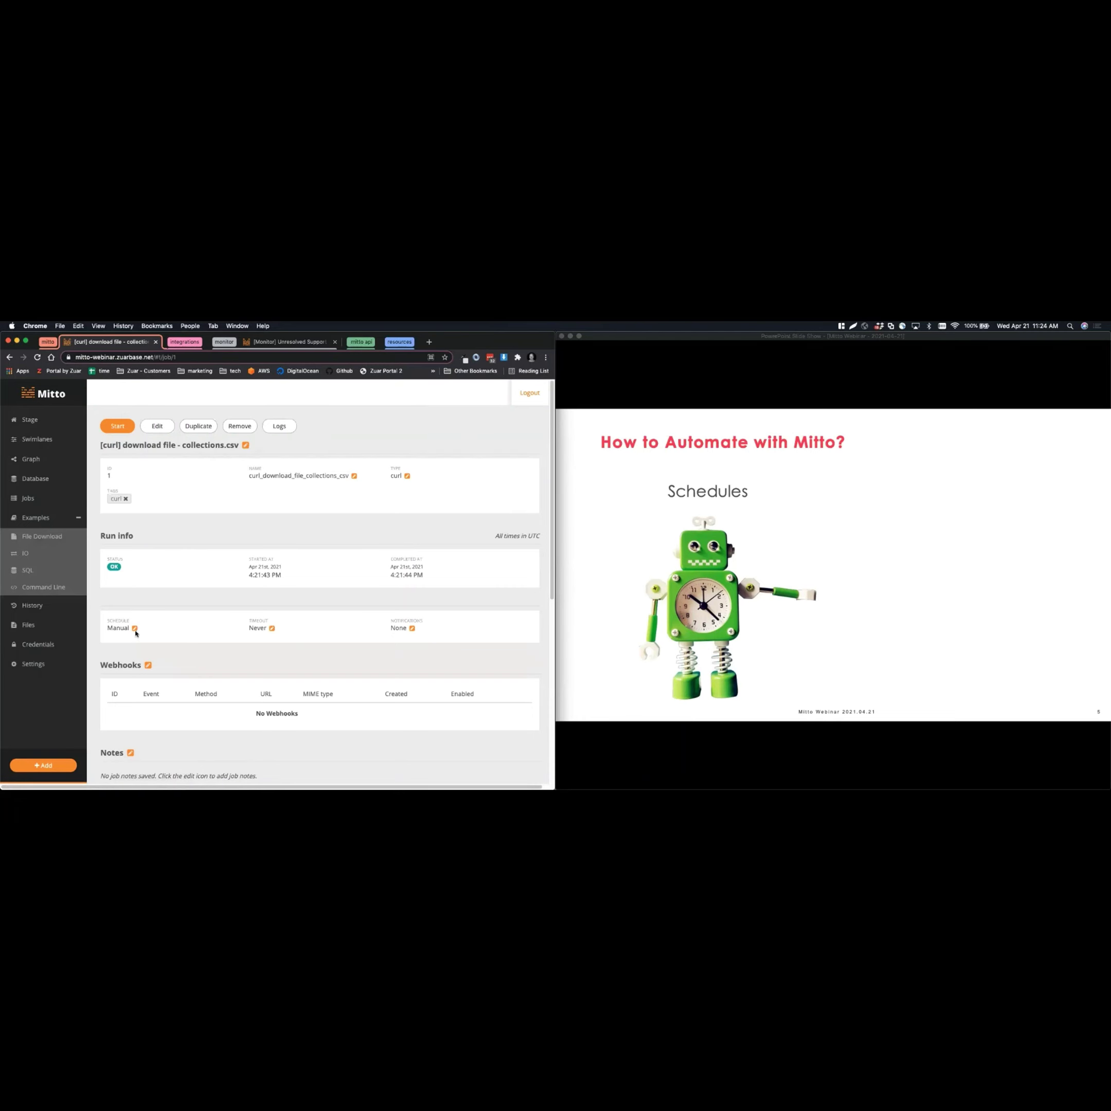
pyautogui.click(135, 629)
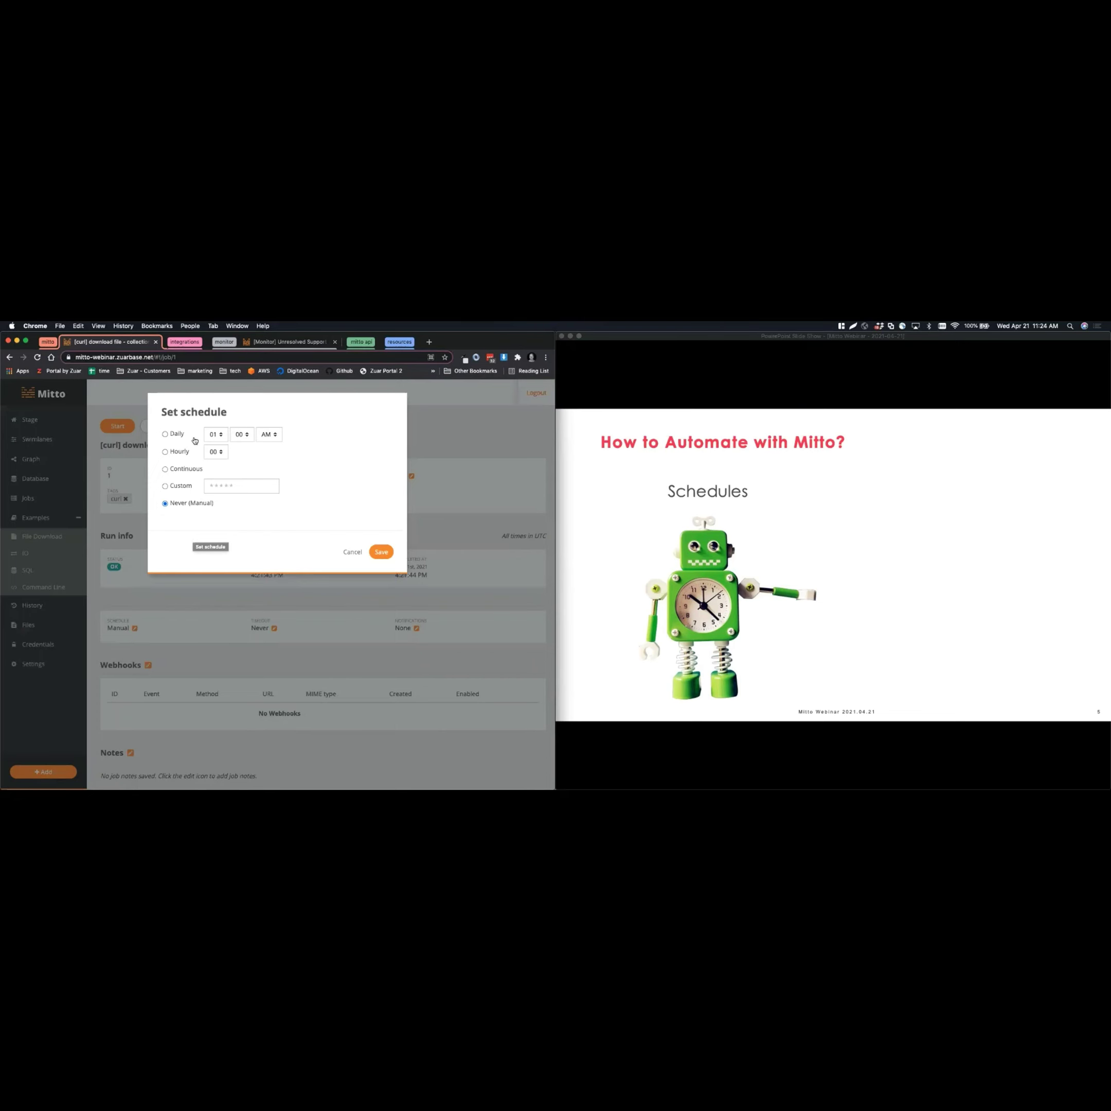
# Step: Set the daily schedule time to 09:30 AM
pyautogui.click(175, 437)
pyautogui.click(242, 434)
pyautogui.click(240, 437)
pyautogui.press('3')
pyautogui.click(217, 437)
pyautogui.click(209, 504)
pyautogui.click(214, 437)
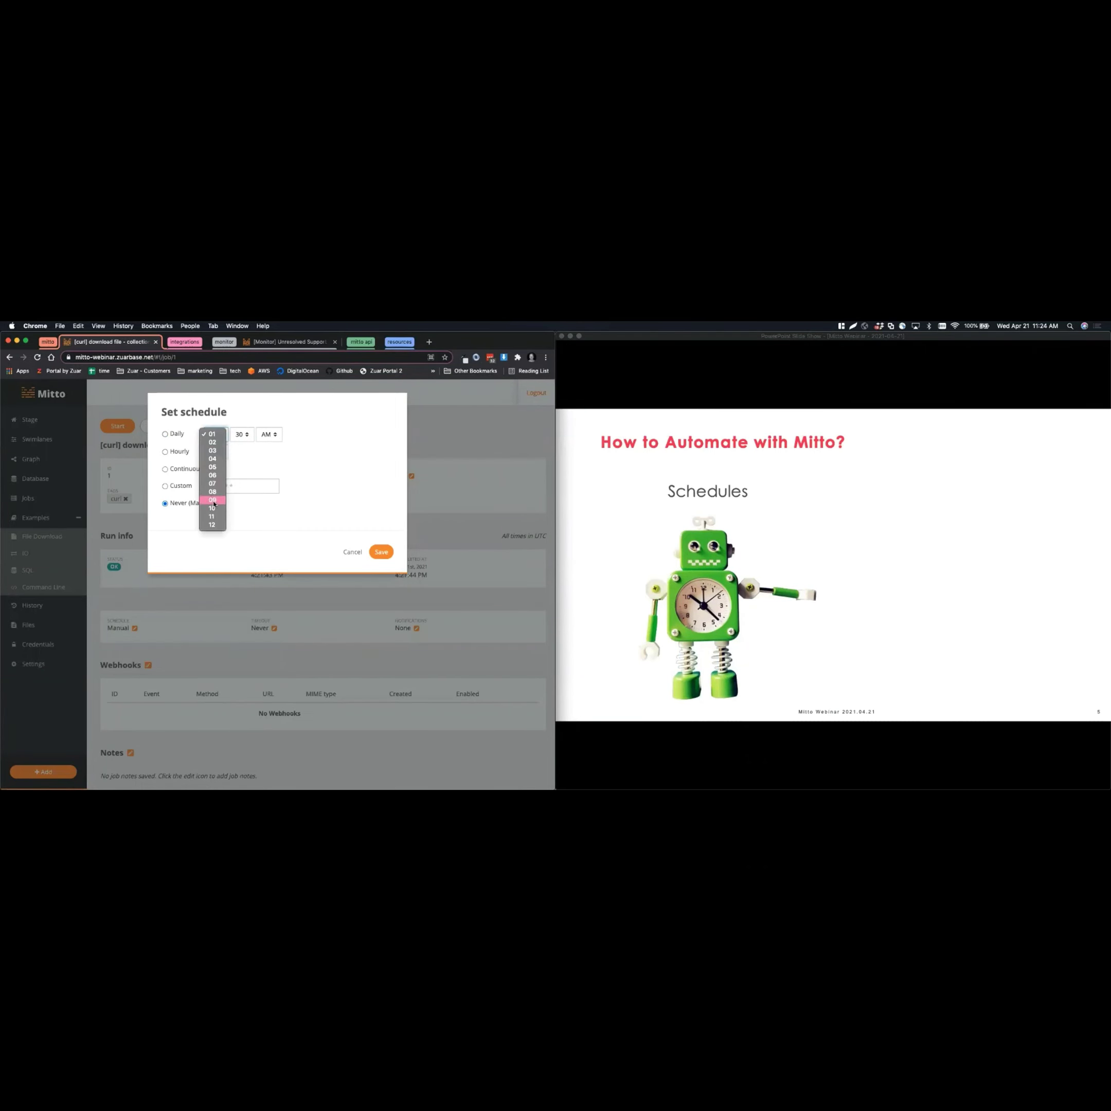
pyautogui.click(213, 500)
# Step: Try the hourly schedule option and look through its minute choices
pyautogui.click(184, 453)
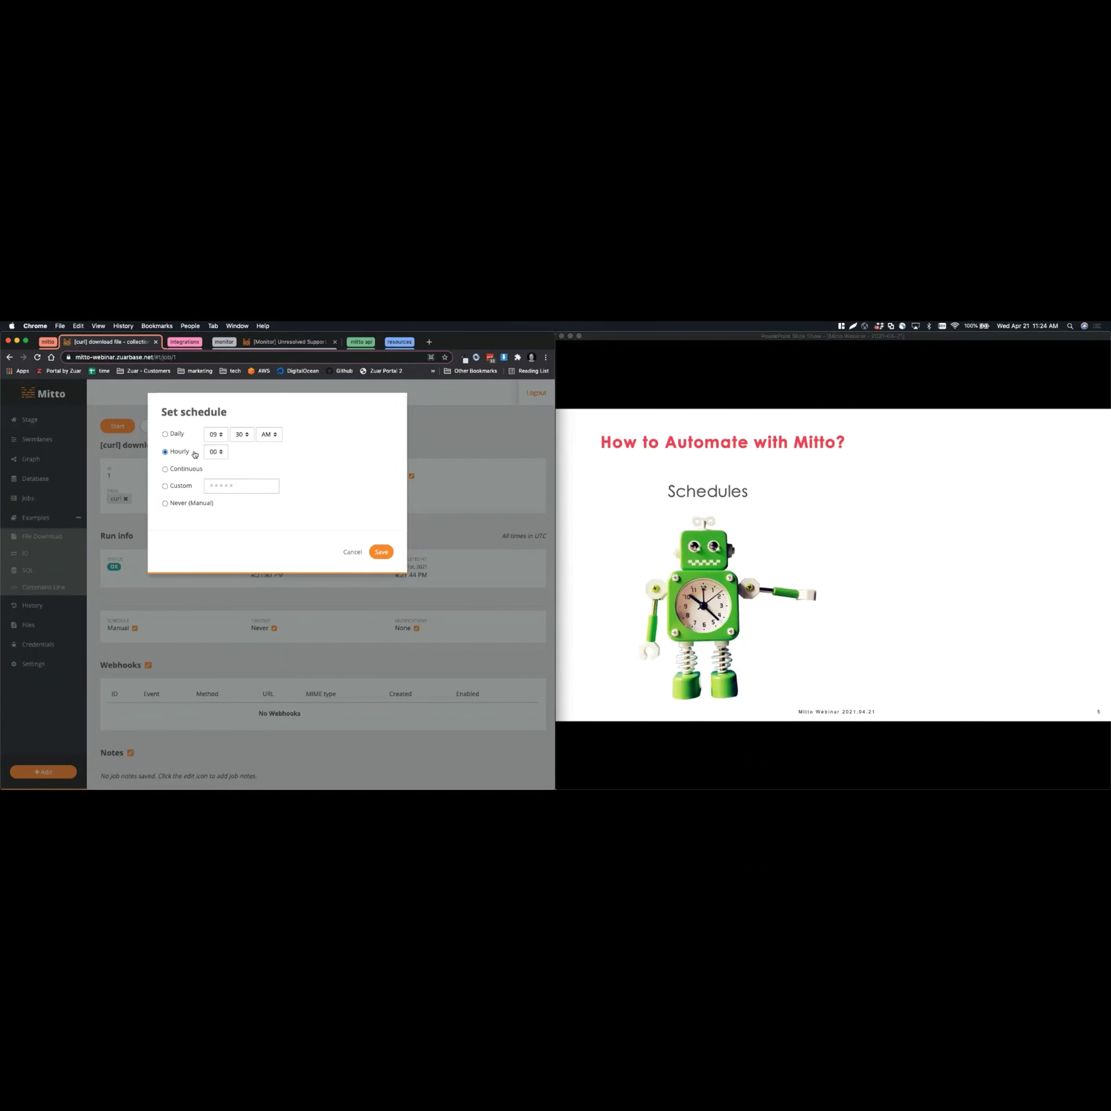
pyautogui.click(215, 452)
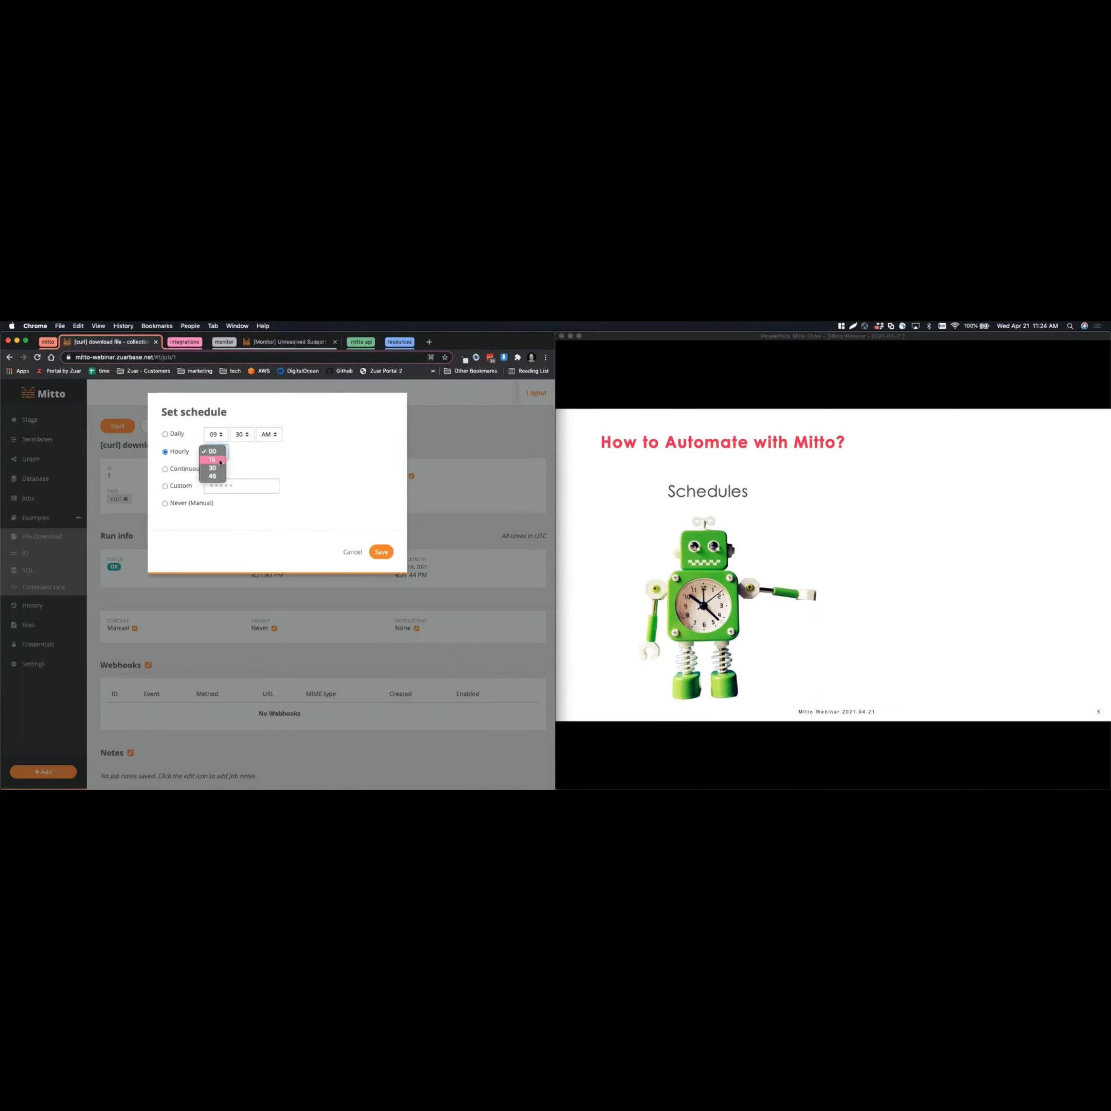
pyautogui.click(251, 460)
pyautogui.click(239, 460)
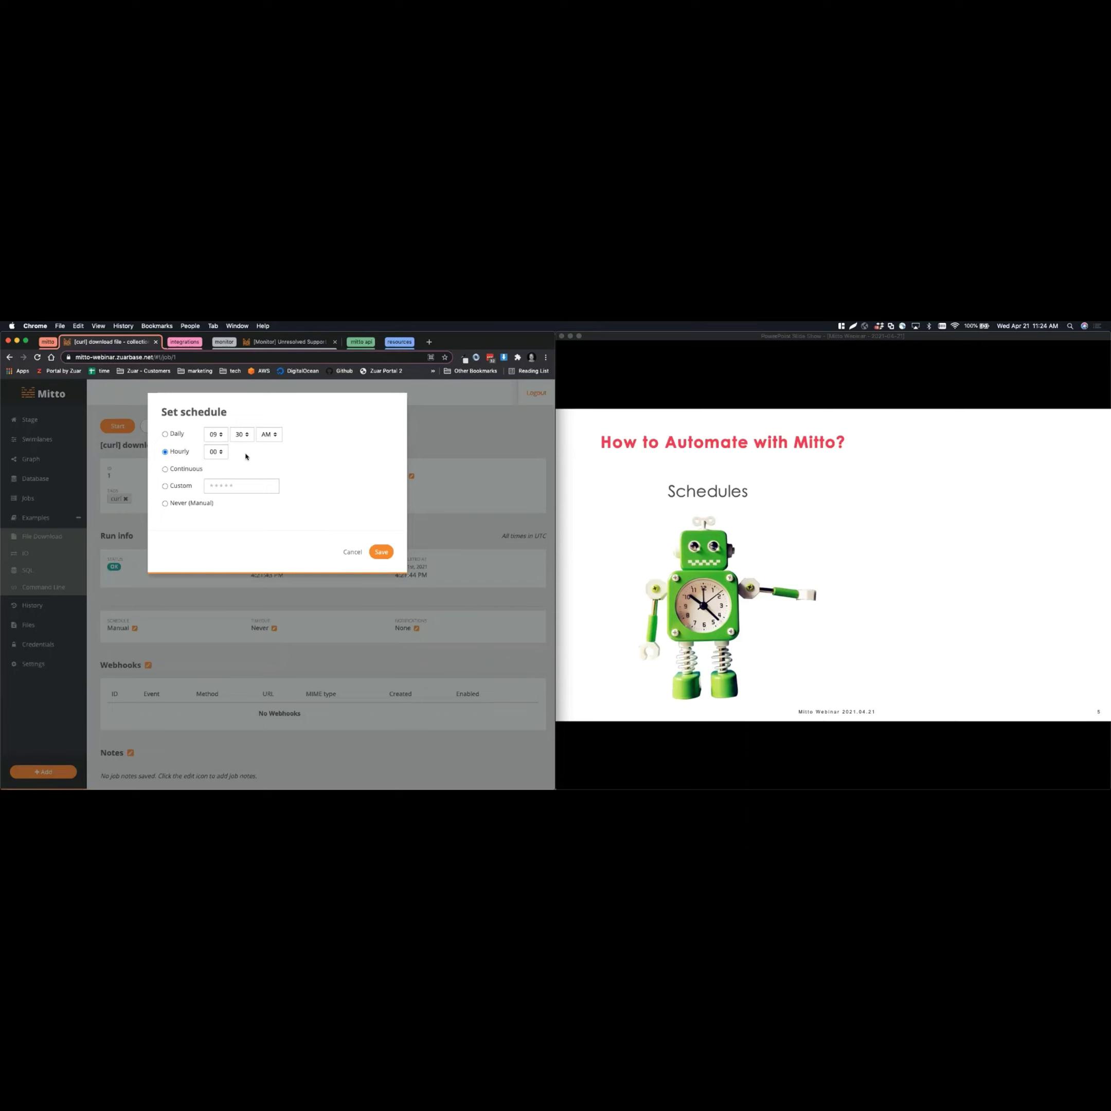
pyautogui.click(246, 468)
# Step: Choose a custom schedule and search Google in a new tab for "cron monday at 1030 am"
pyautogui.click(184, 485)
pyautogui.click(429, 342)
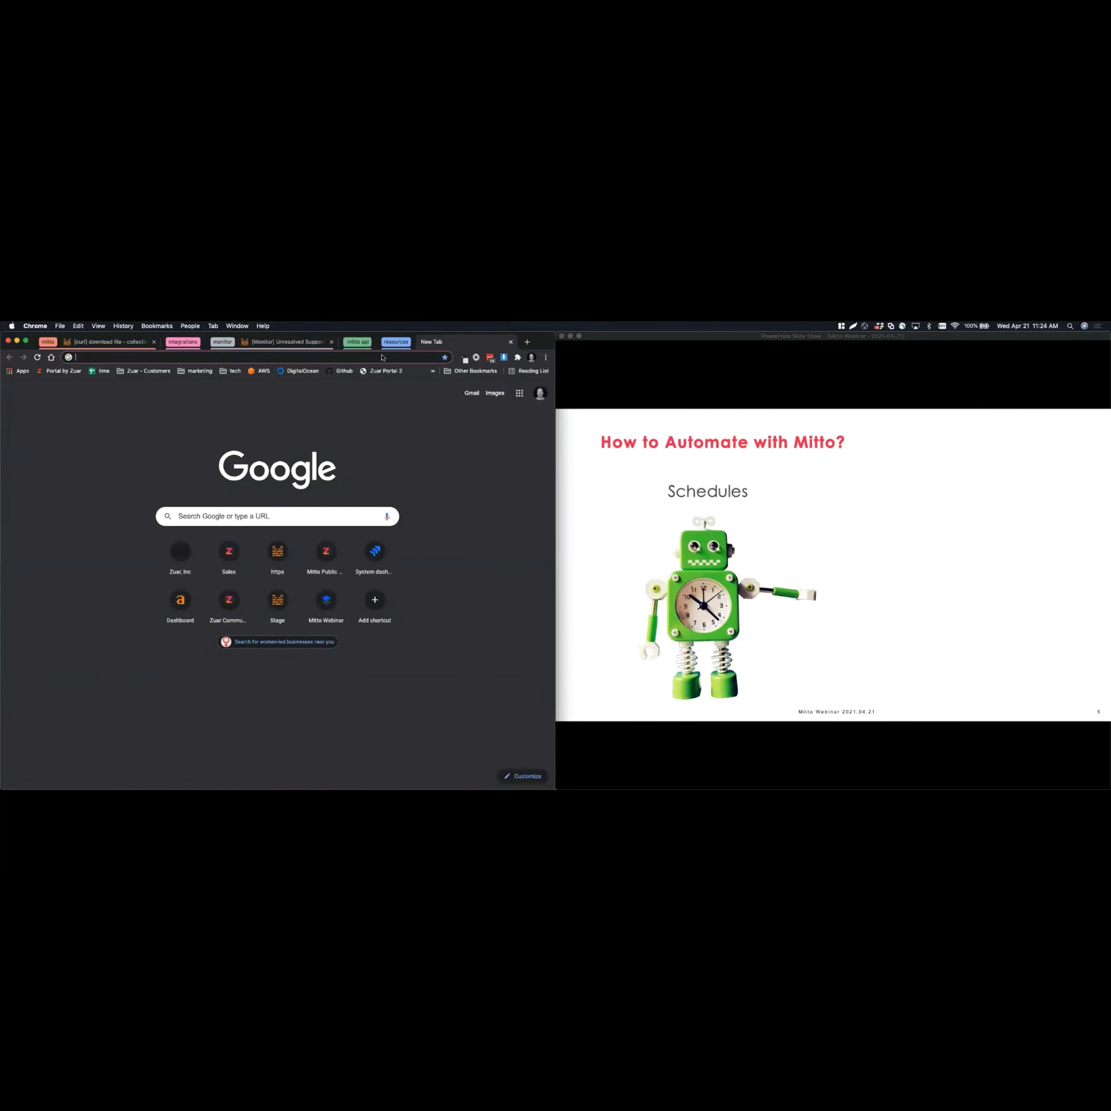
pyautogui.write('cron ')
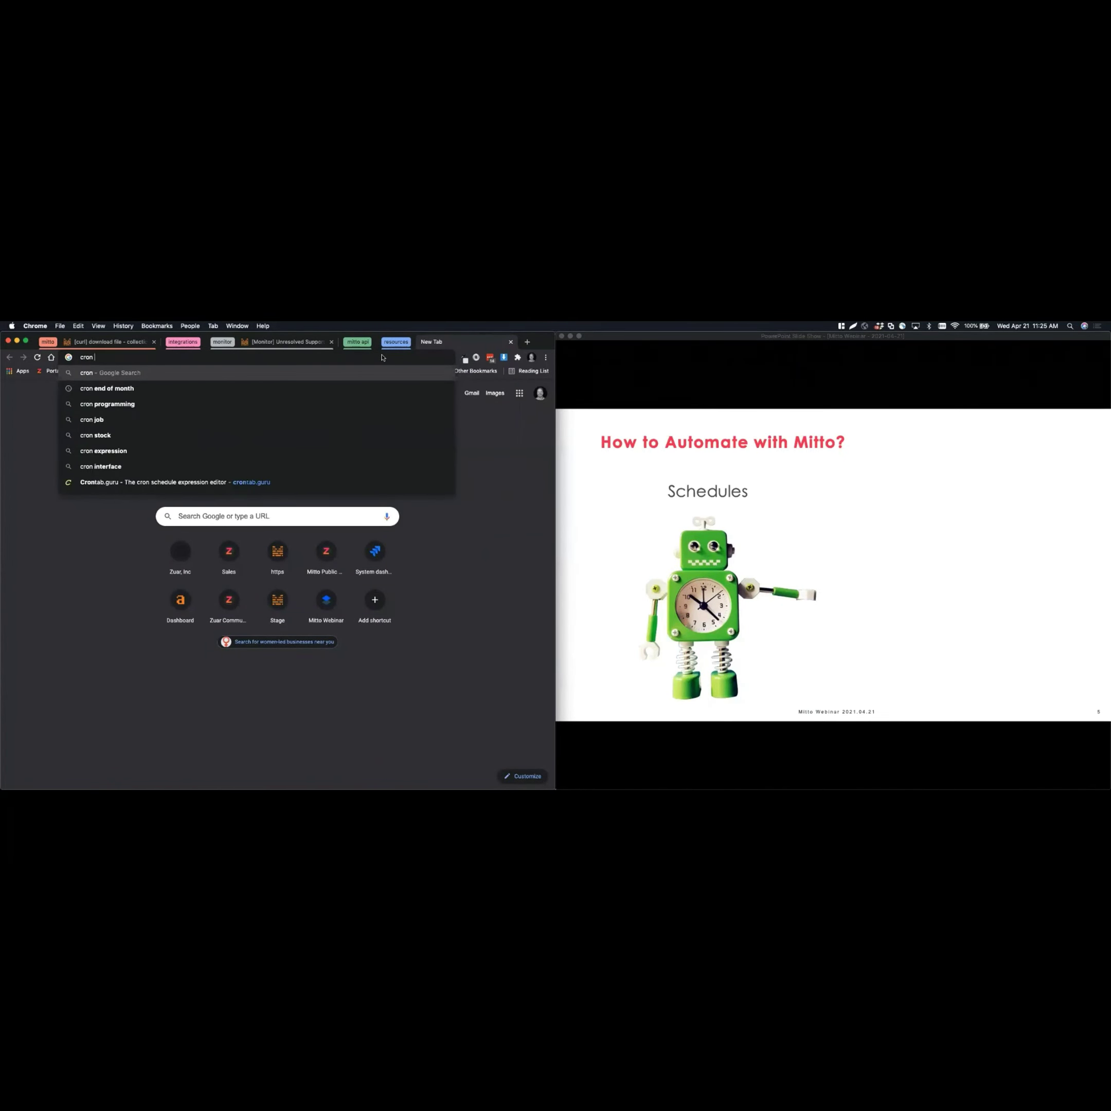
pyautogui.write('monday at 1030 am')
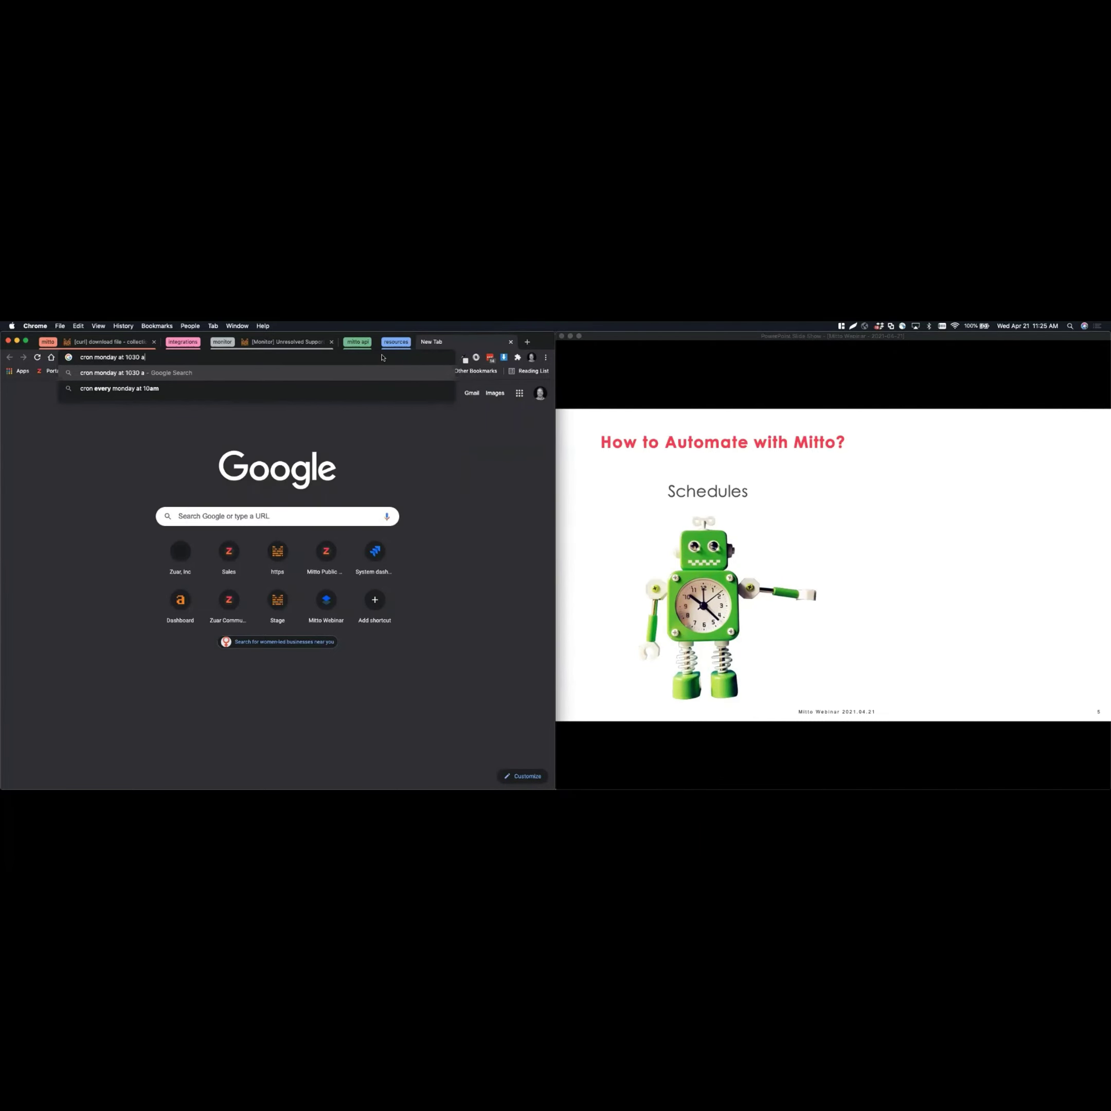
pyautogui.press('Return')
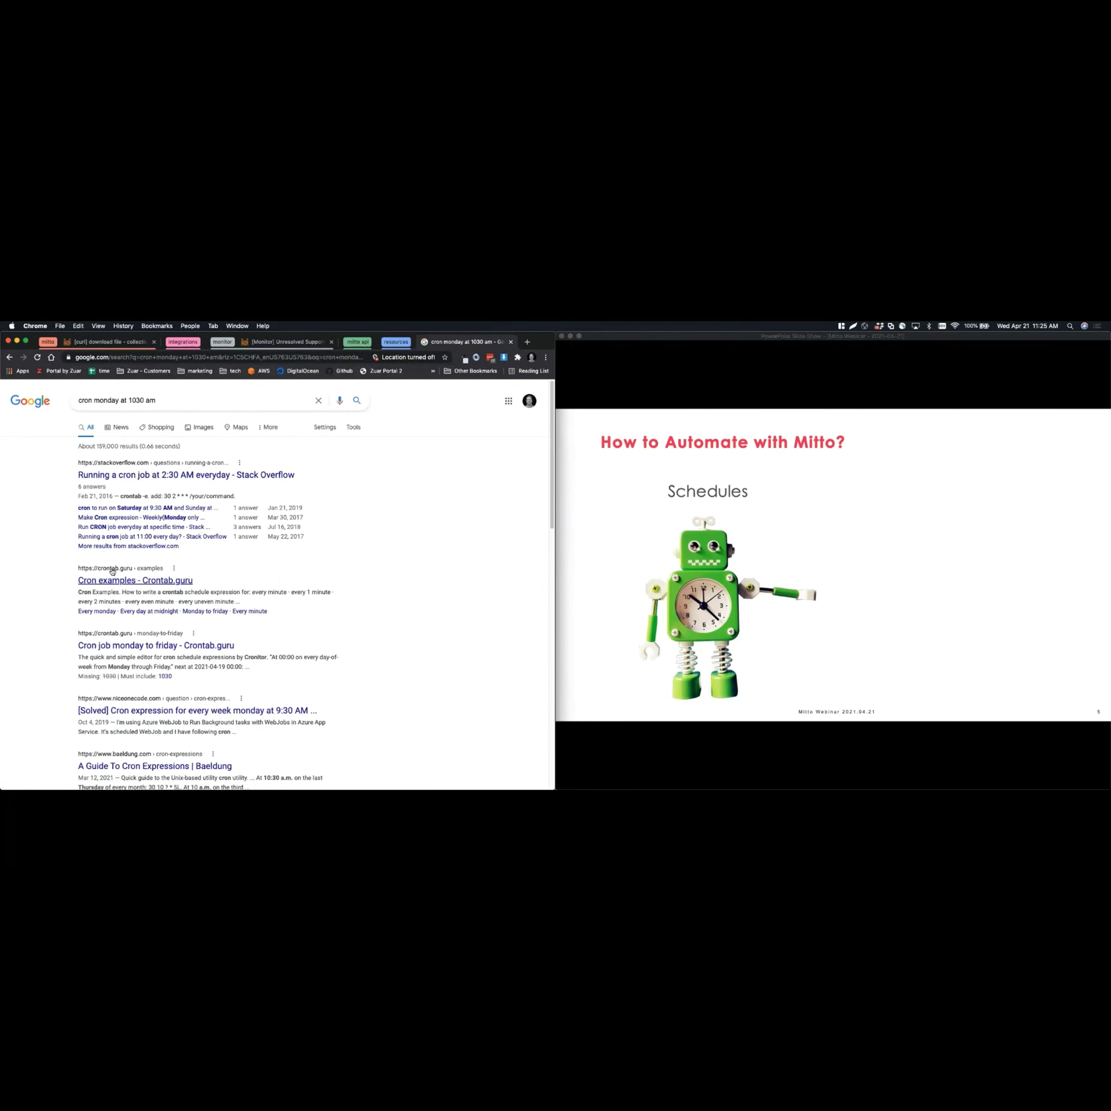
# Step: Find the every 6 months example on Crontab.guru and copy its cron expression 0 0 1 */6 *
pyautogui.click(132, 577)
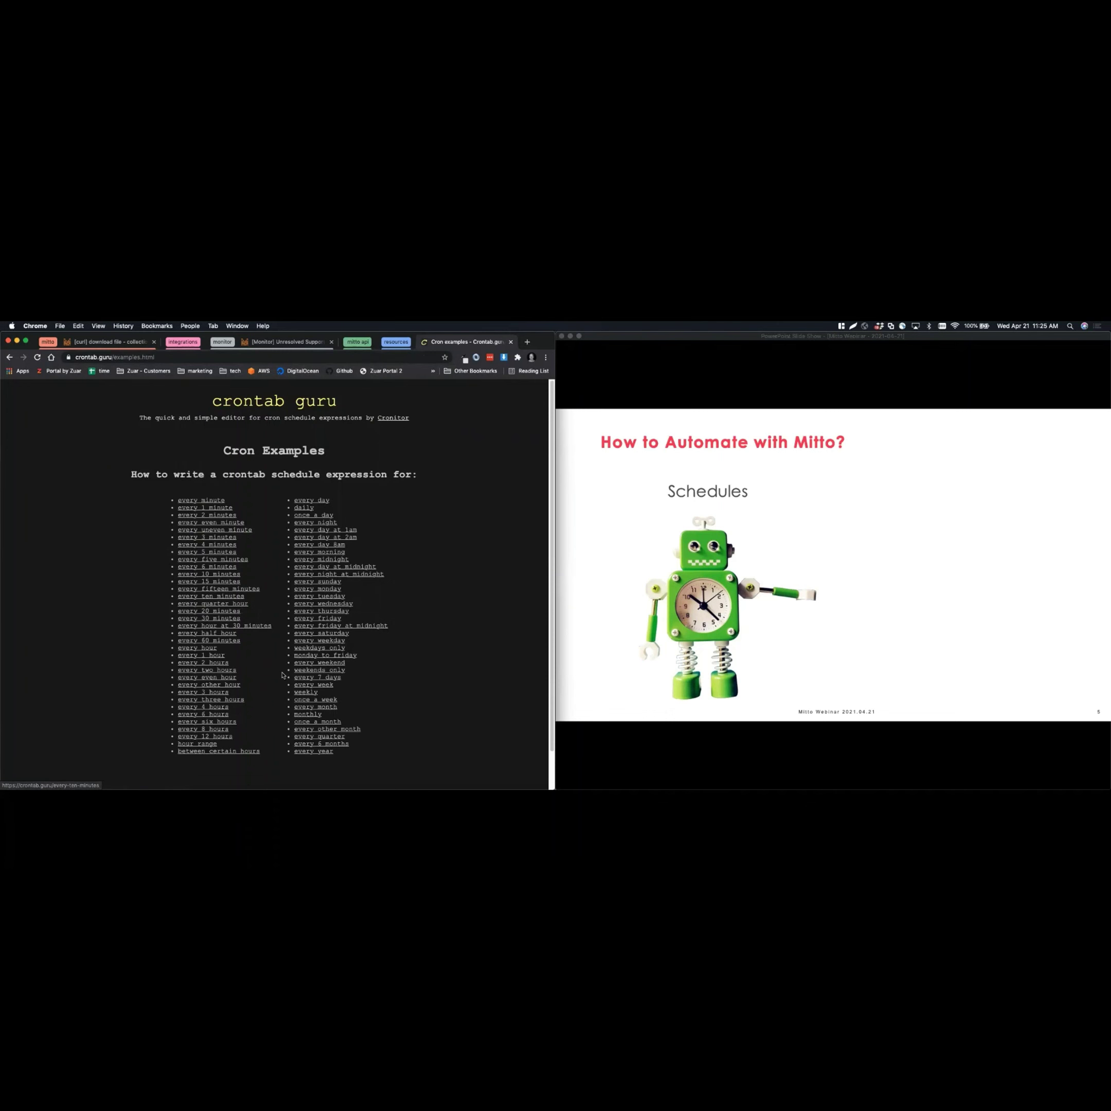
pyautogui.click(321, 746)
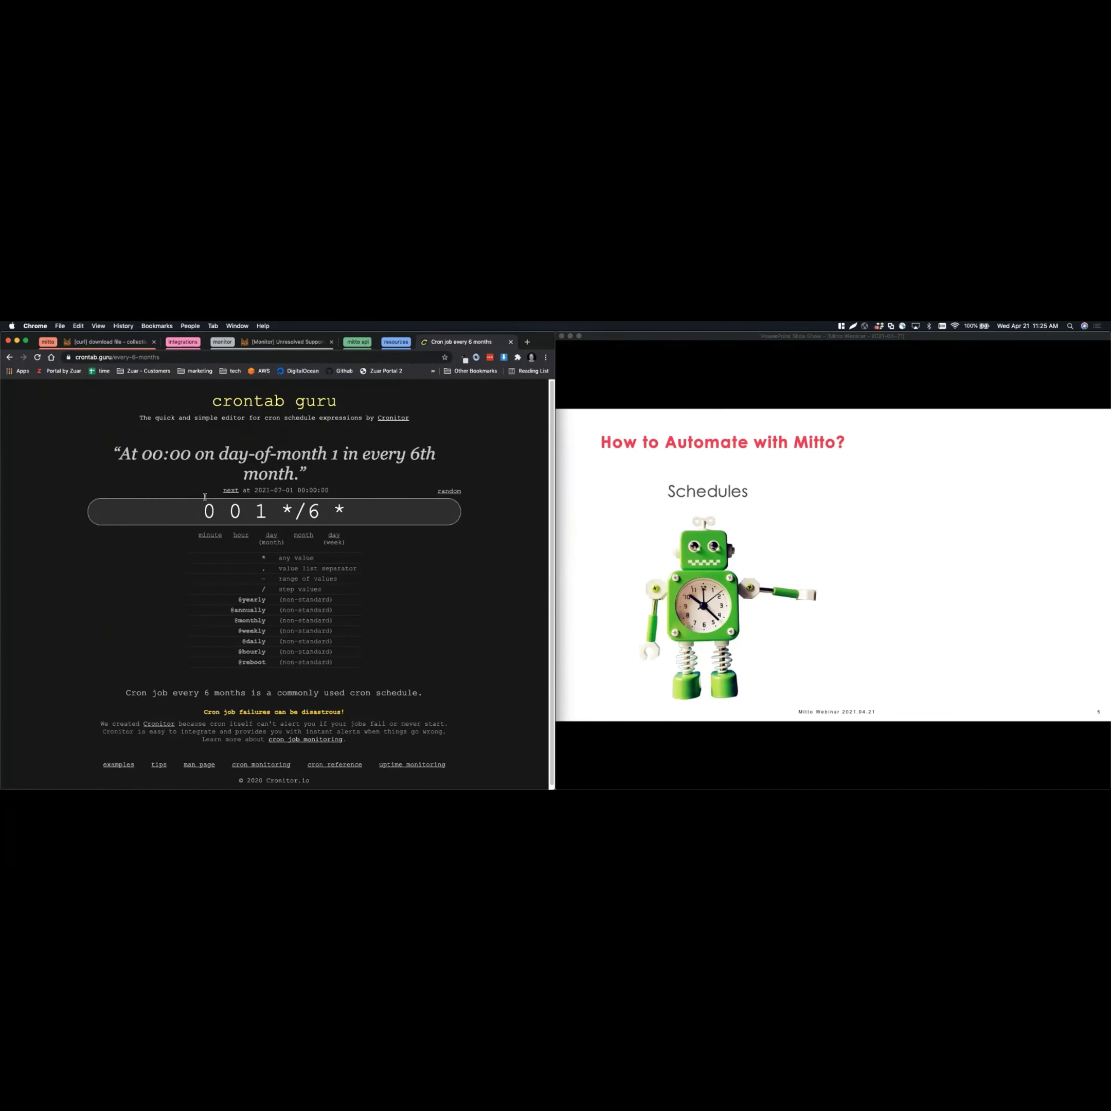
pyautogui.moveTo(213, 509); pyautogui.dragTo(348, 508)
pyautogui.press('super+c')
pyautogui.click(195, 513)
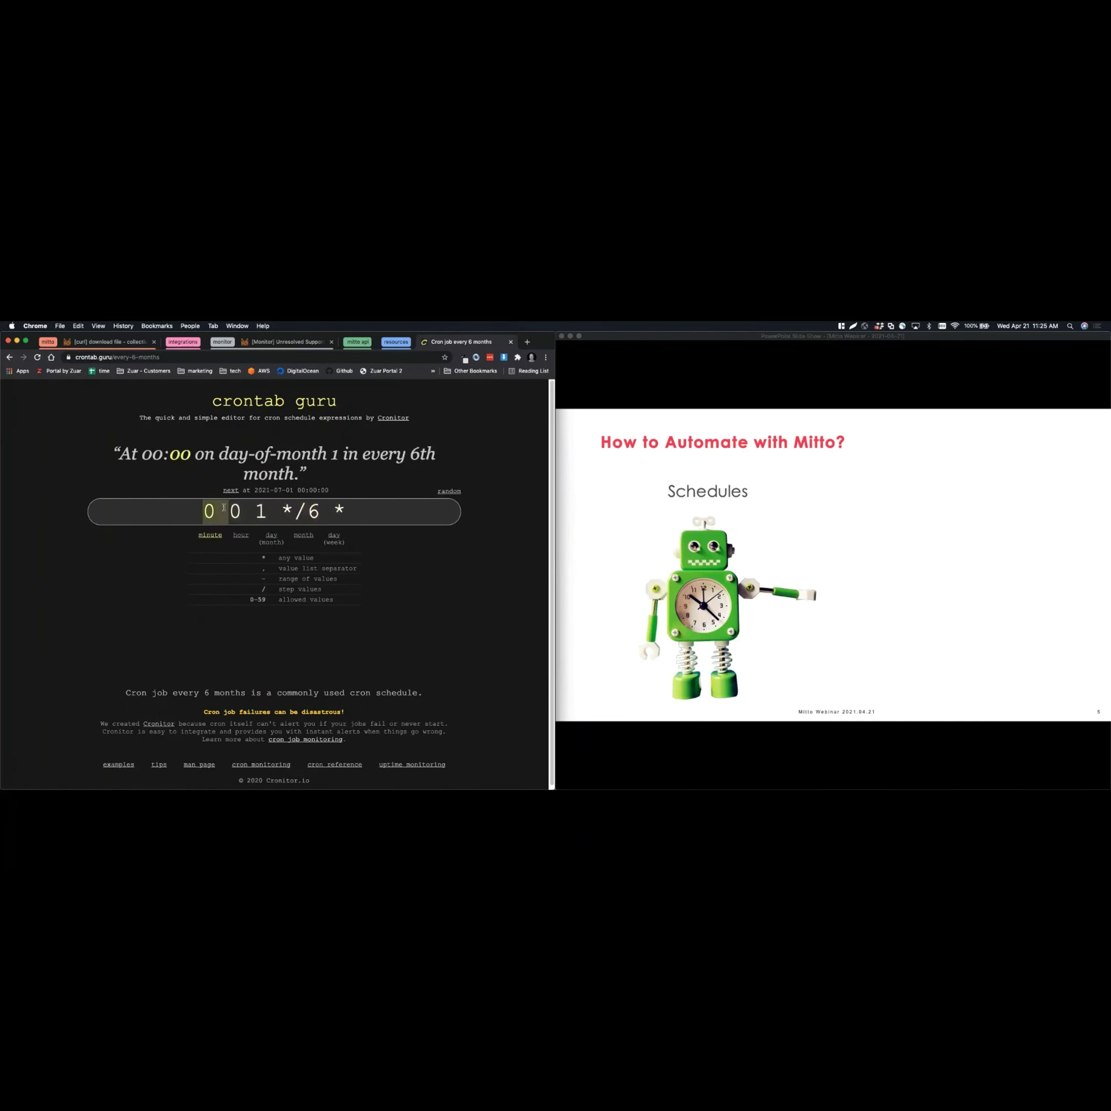
# Step: Back in Mitto, enter 0 0 1 */6 * as the job's custom schedule and save it
pyautogui.click(111, 341)
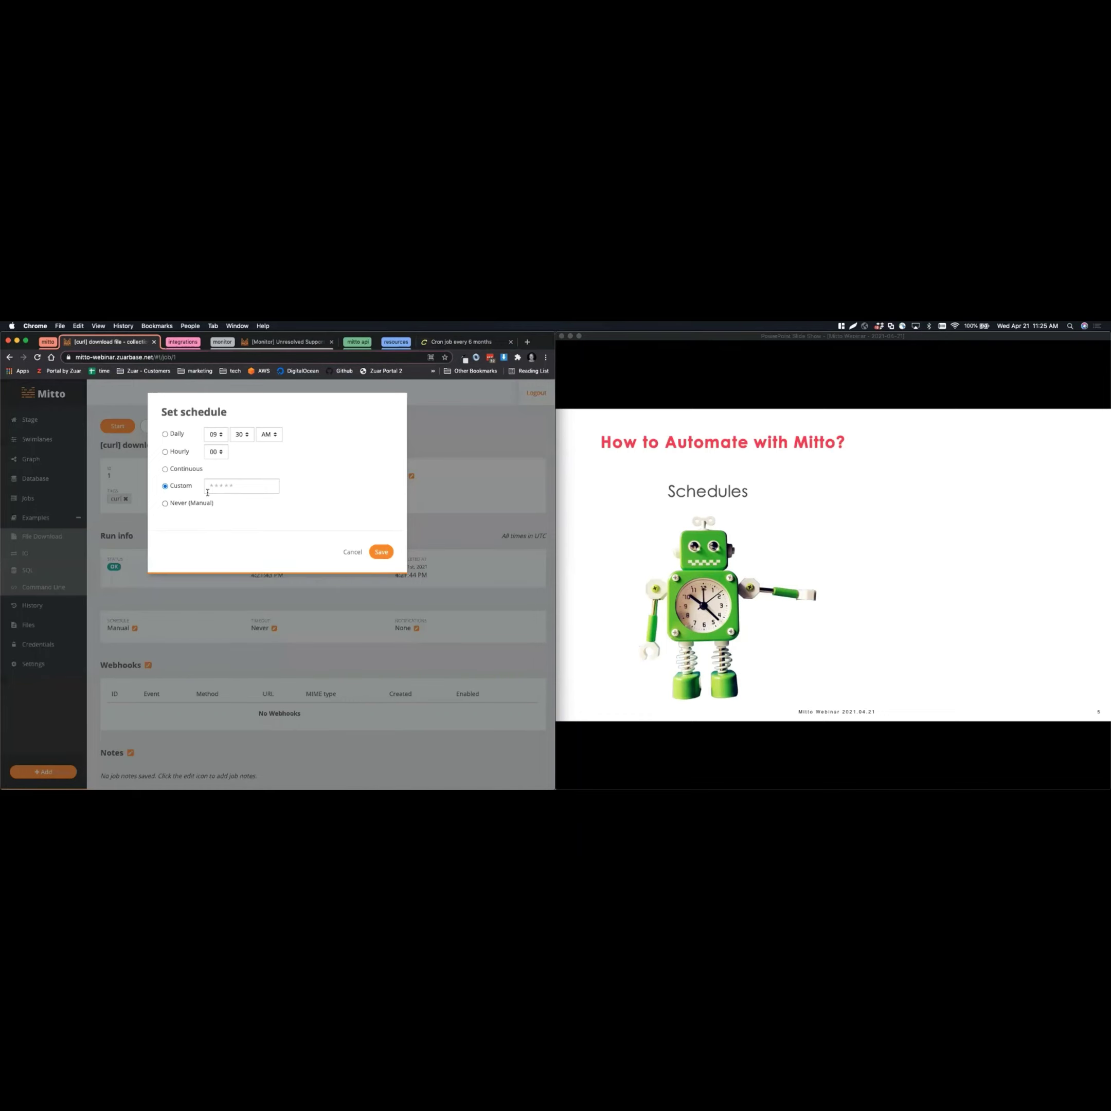
pyautogui.click(241, 486)
pyautogui.press('super+v')
pyautogui.click(374, 551)
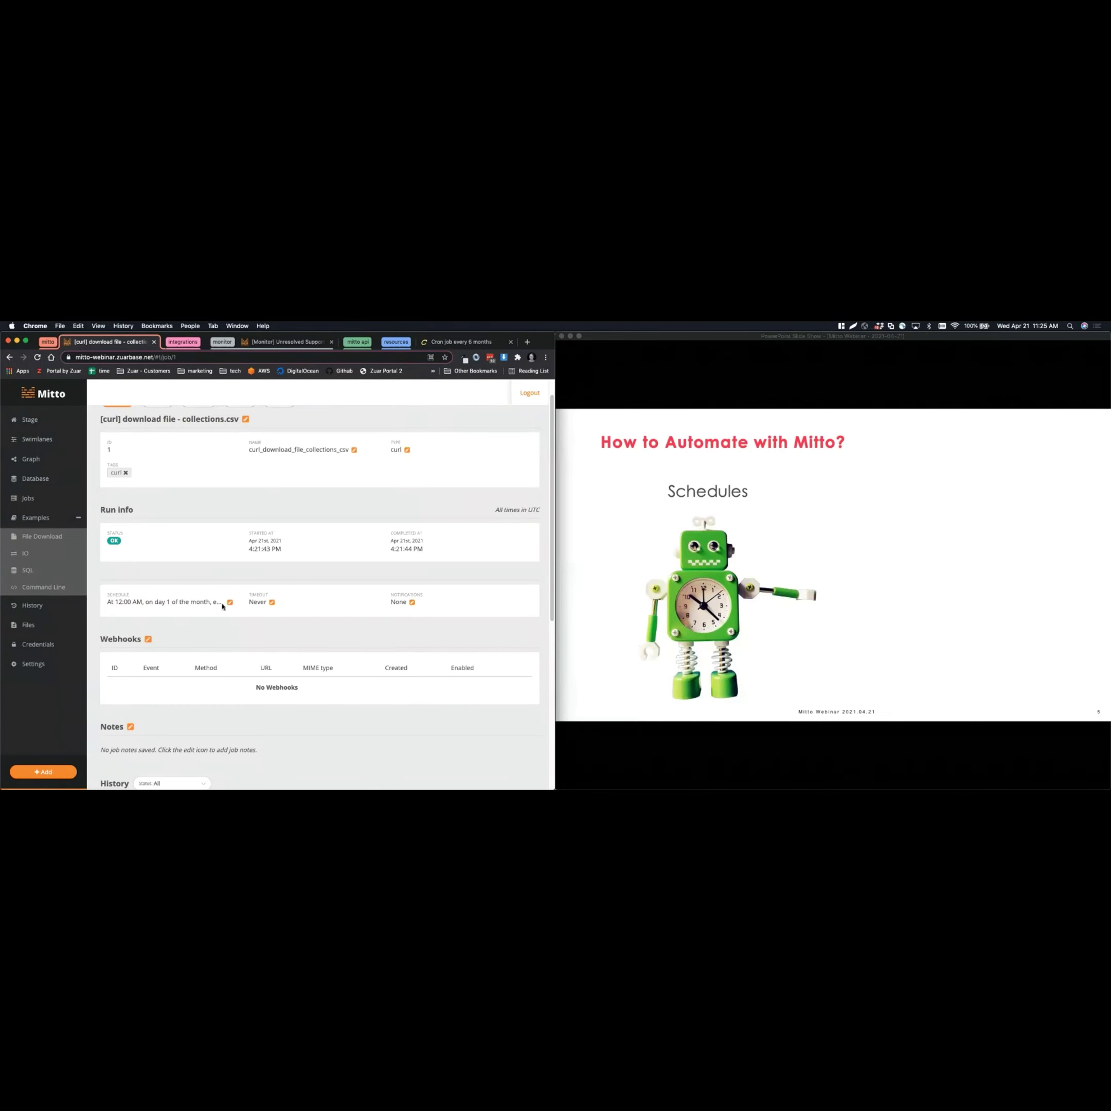
# Step: Review the saved custom schedule in the collections.csv download job's schedule settings without changing it
pyautogui.click(229, 603)
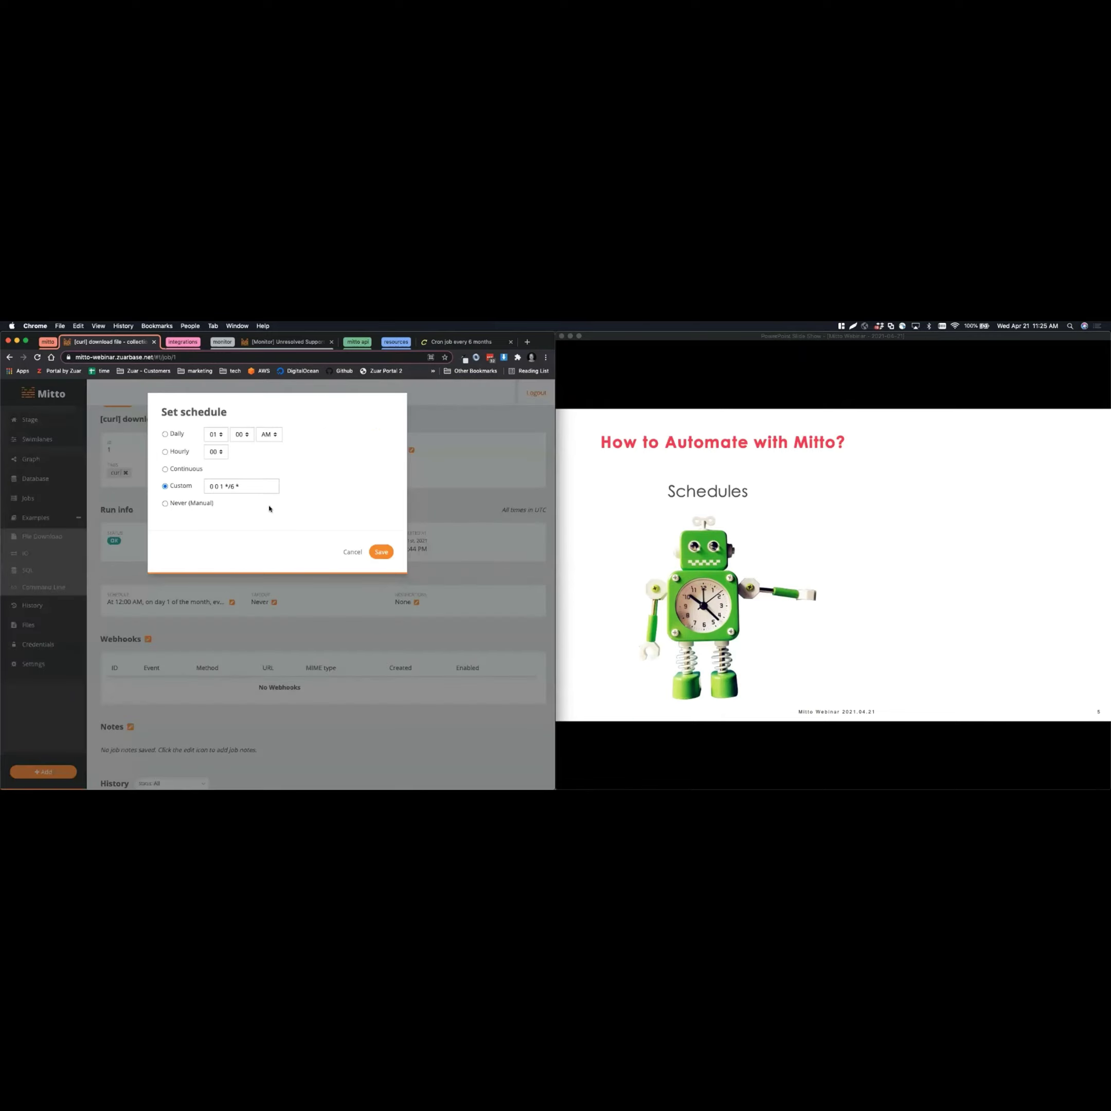
pyautogui.click(344, 554)
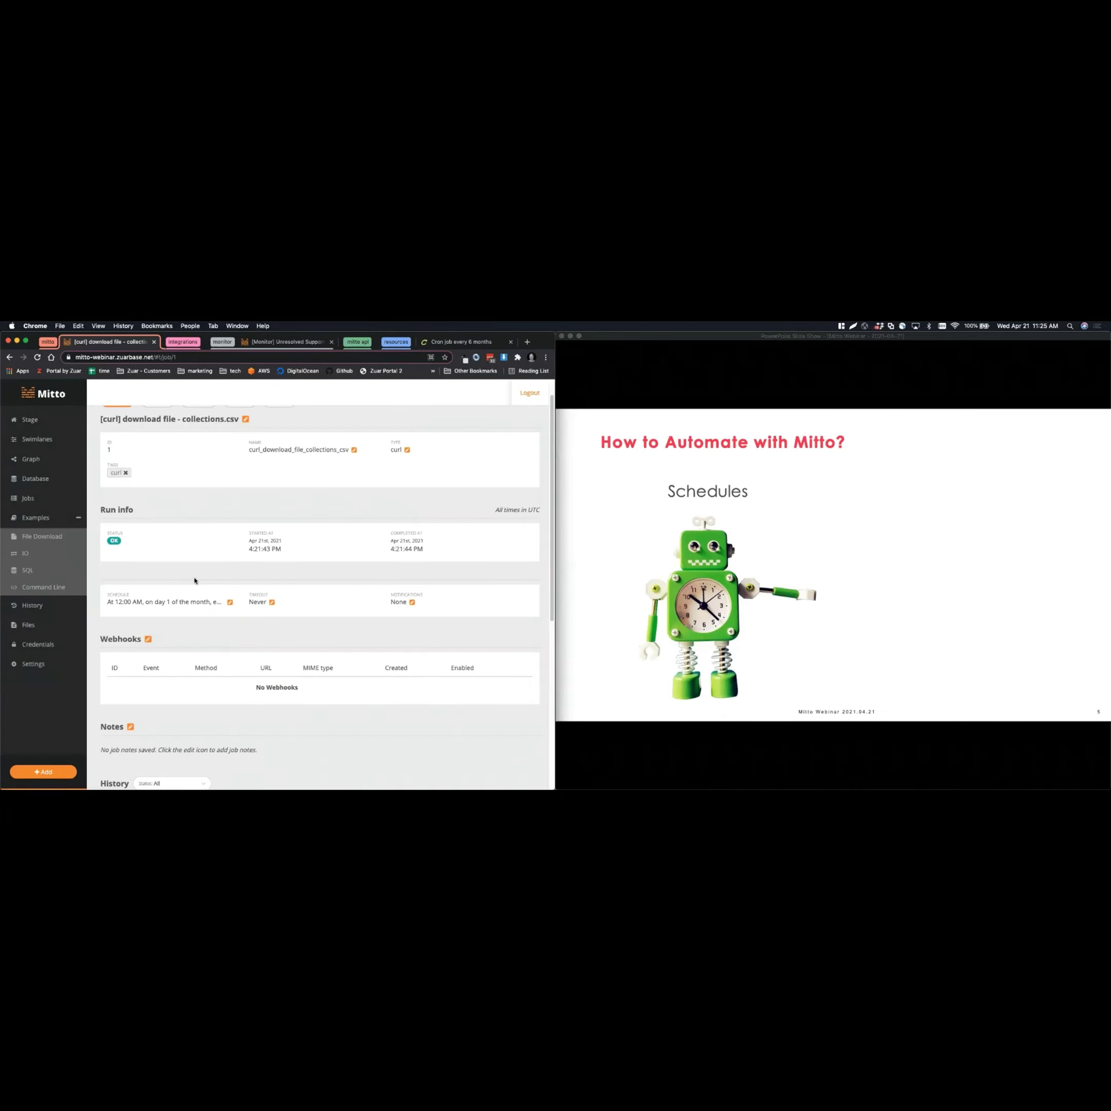
pyautogui.scroll(1, 194, 580)
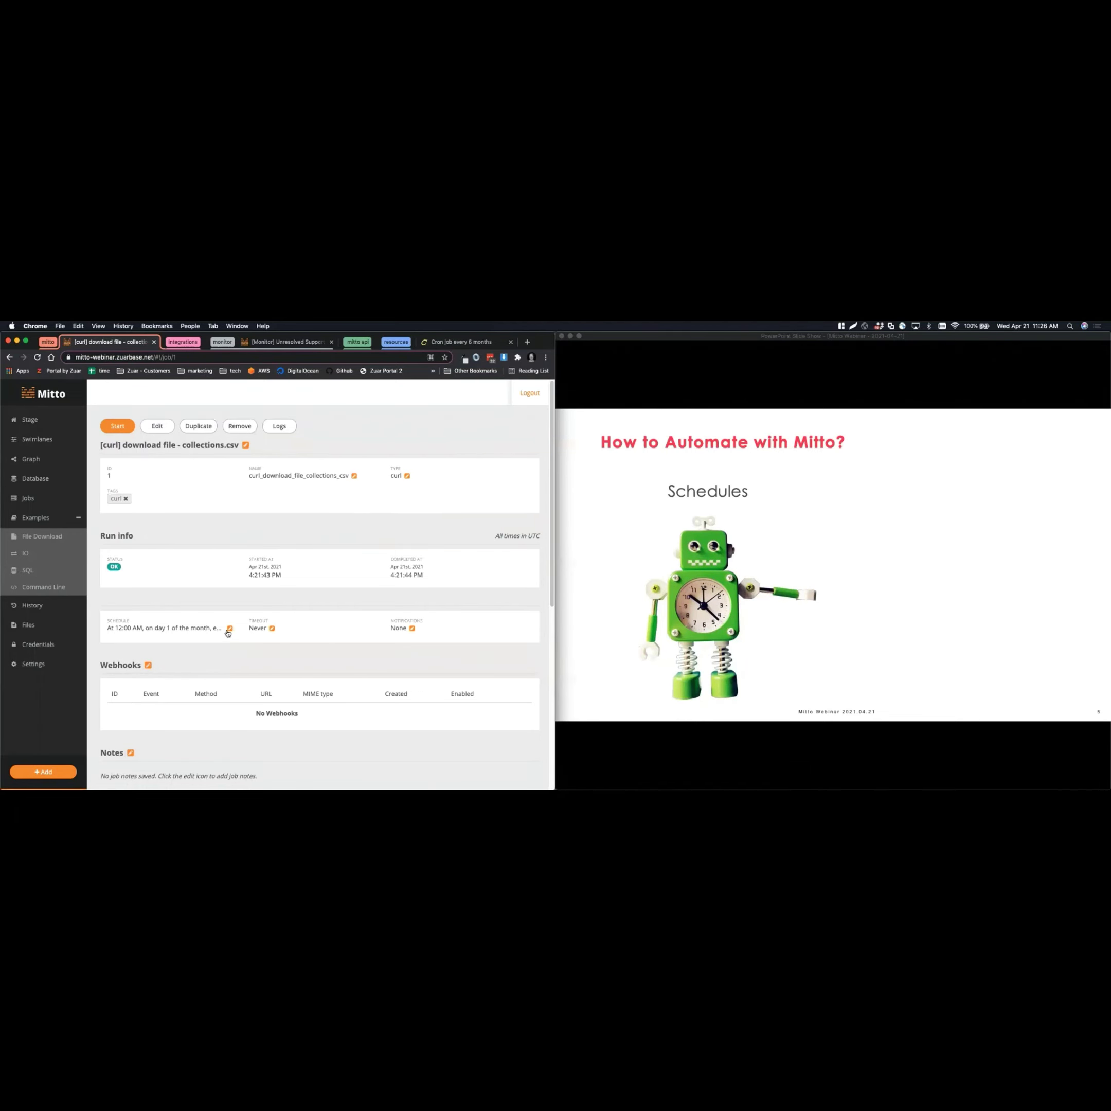
# Step: Open the schedule settings of the IO job [CSV] collections.csv to view its scheduling options
pyautogui.click(53, 541)
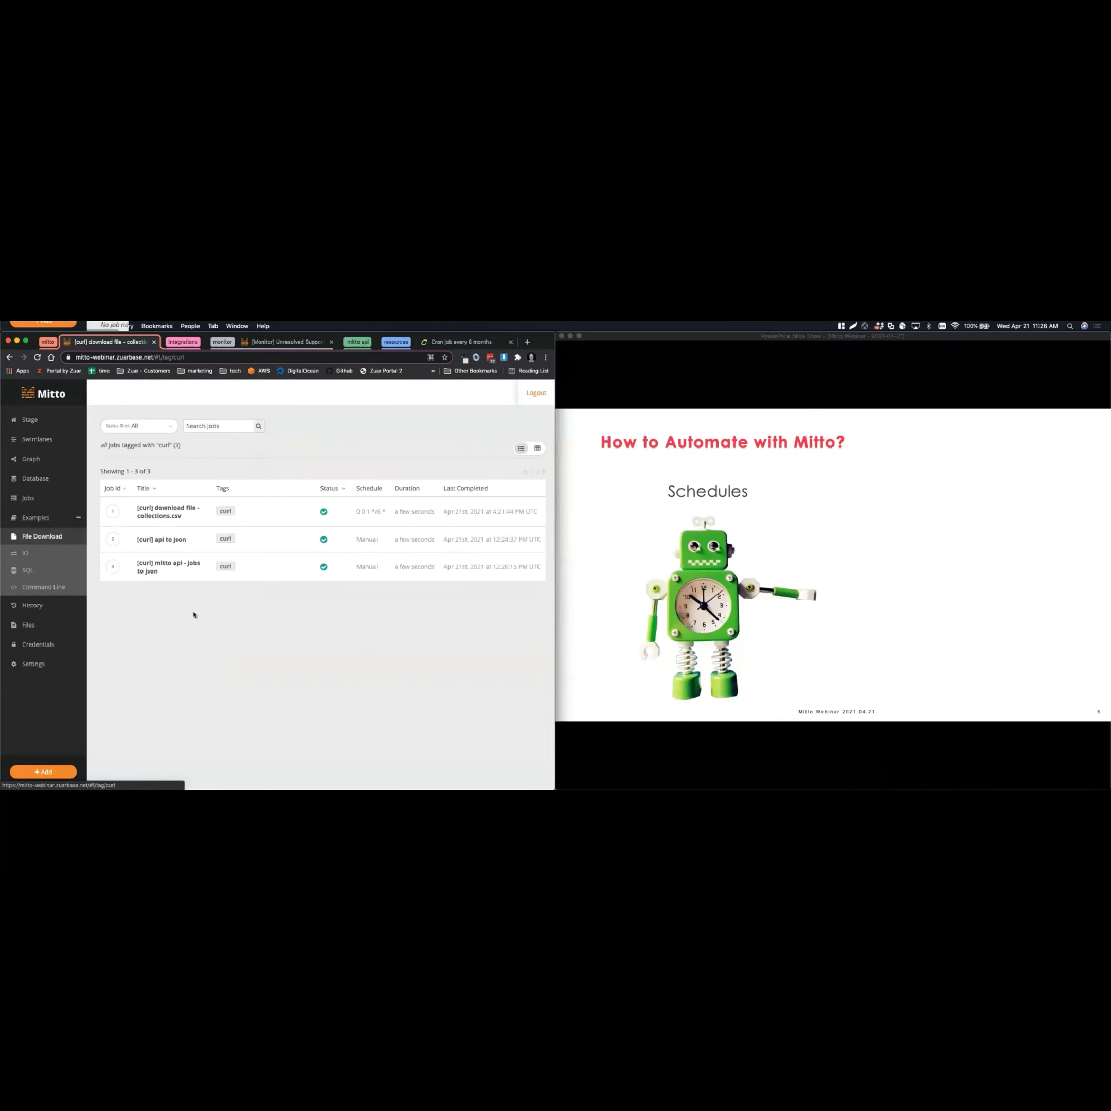
pyautogui.click(26, 553)
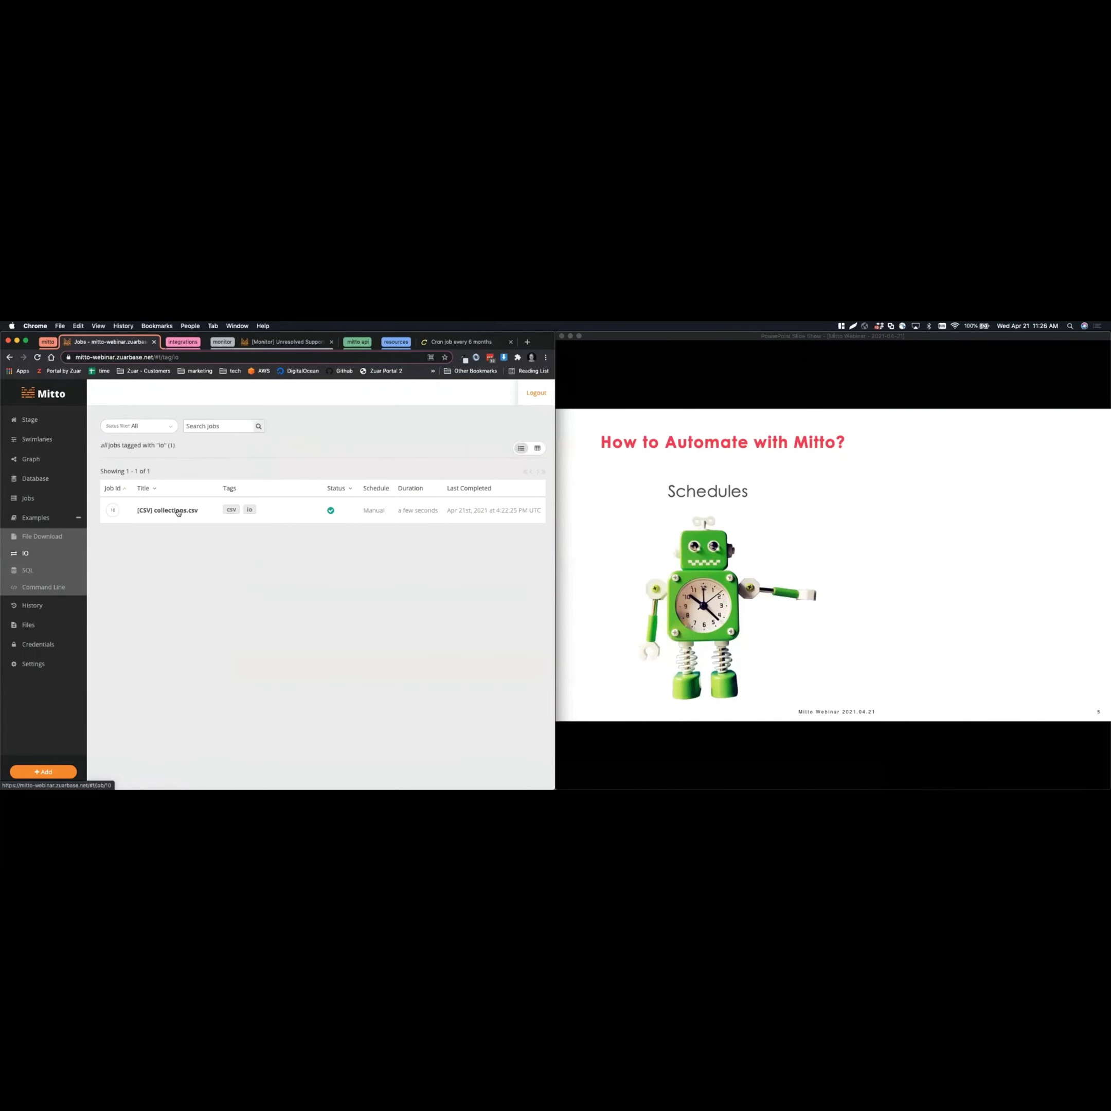
pyautogui.click(173, 510)
pyautogui.click(135, 669)
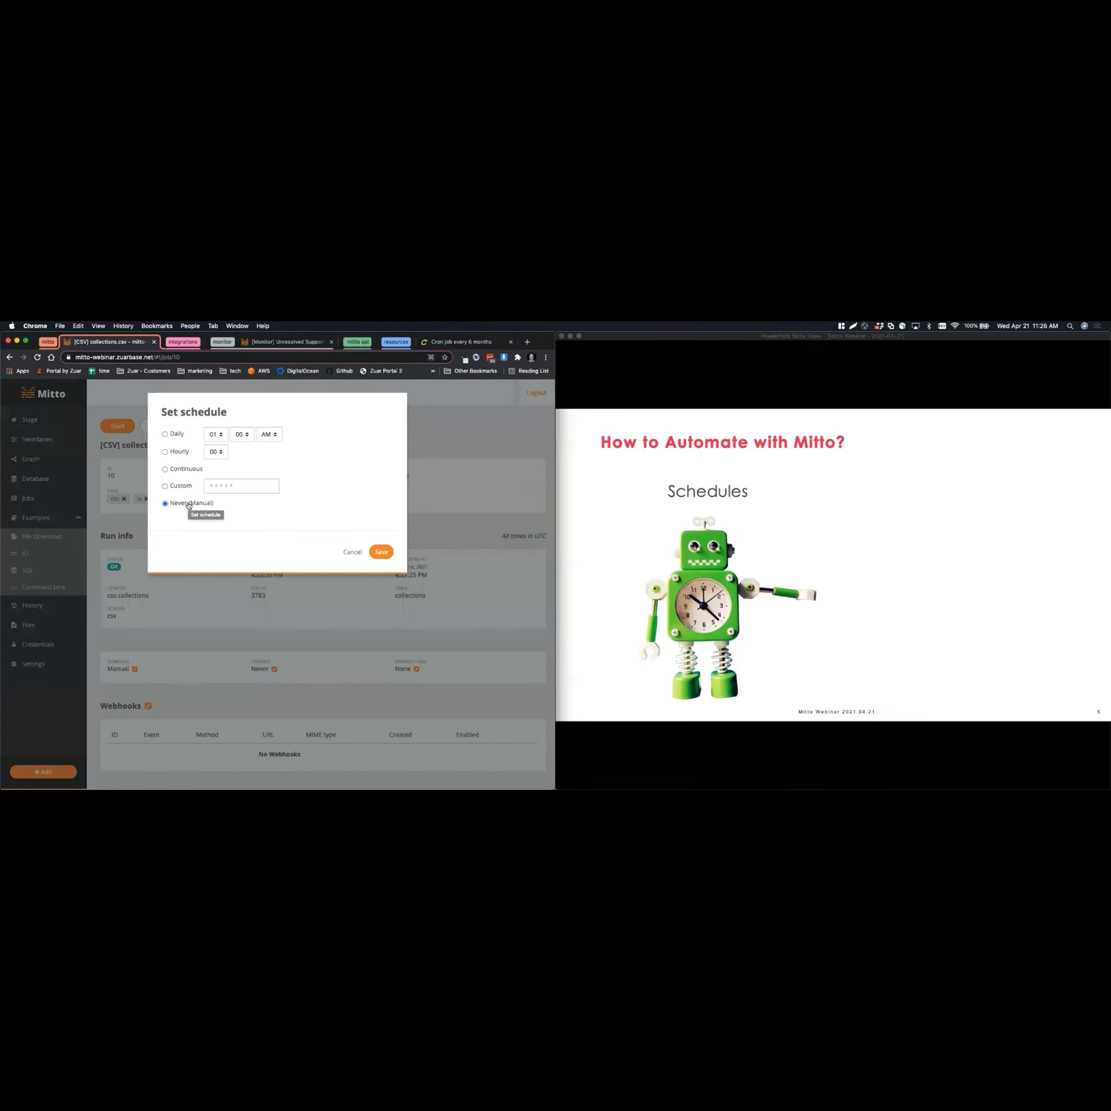
# Step: Advance the PowerPoint slide show to the Sequences slide, and cancel the schedule dialog back in Mitto
pyautogui.click(614, 638)
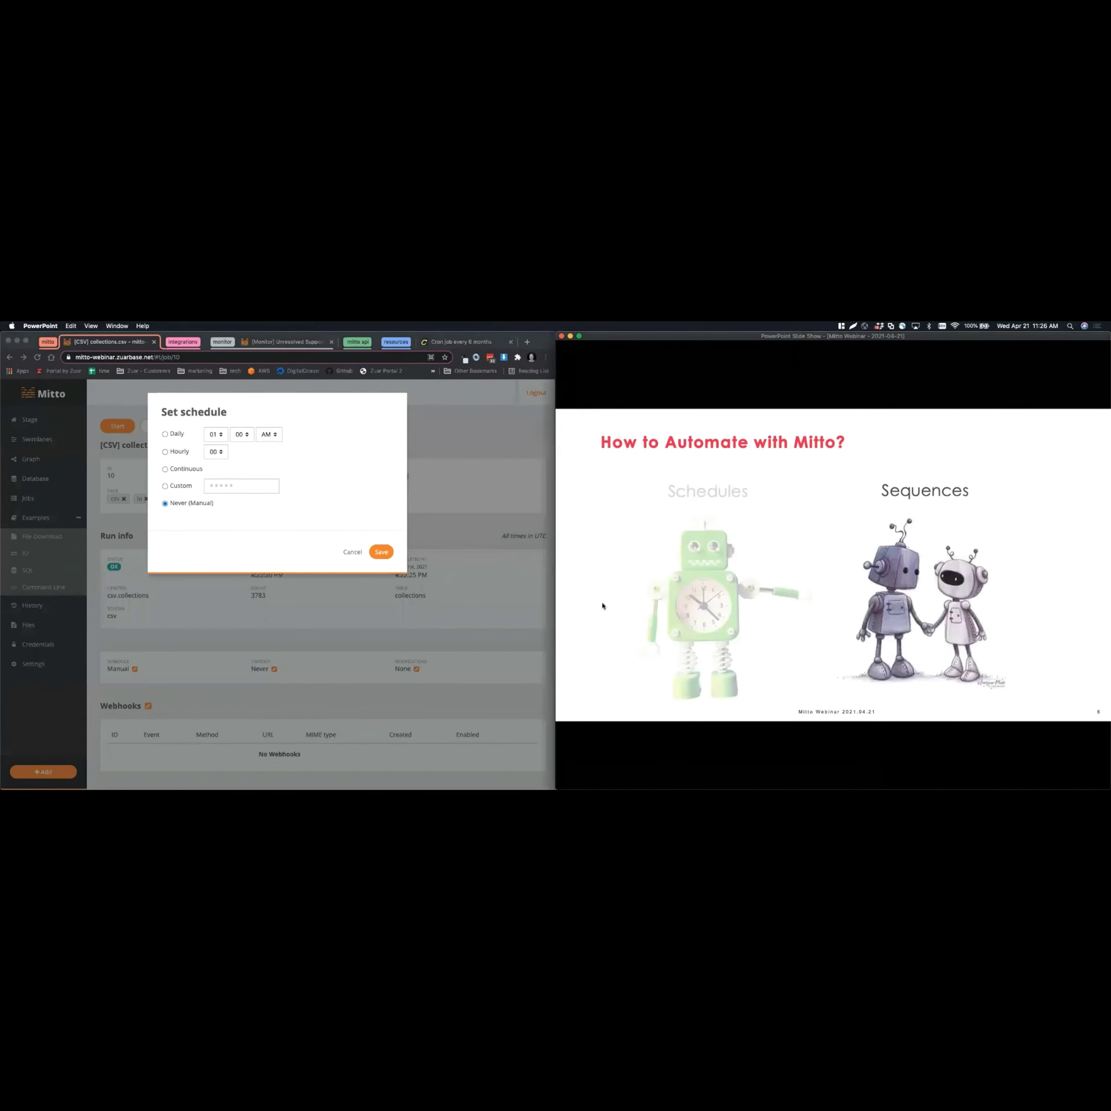
pyautogui.click(258, 538)
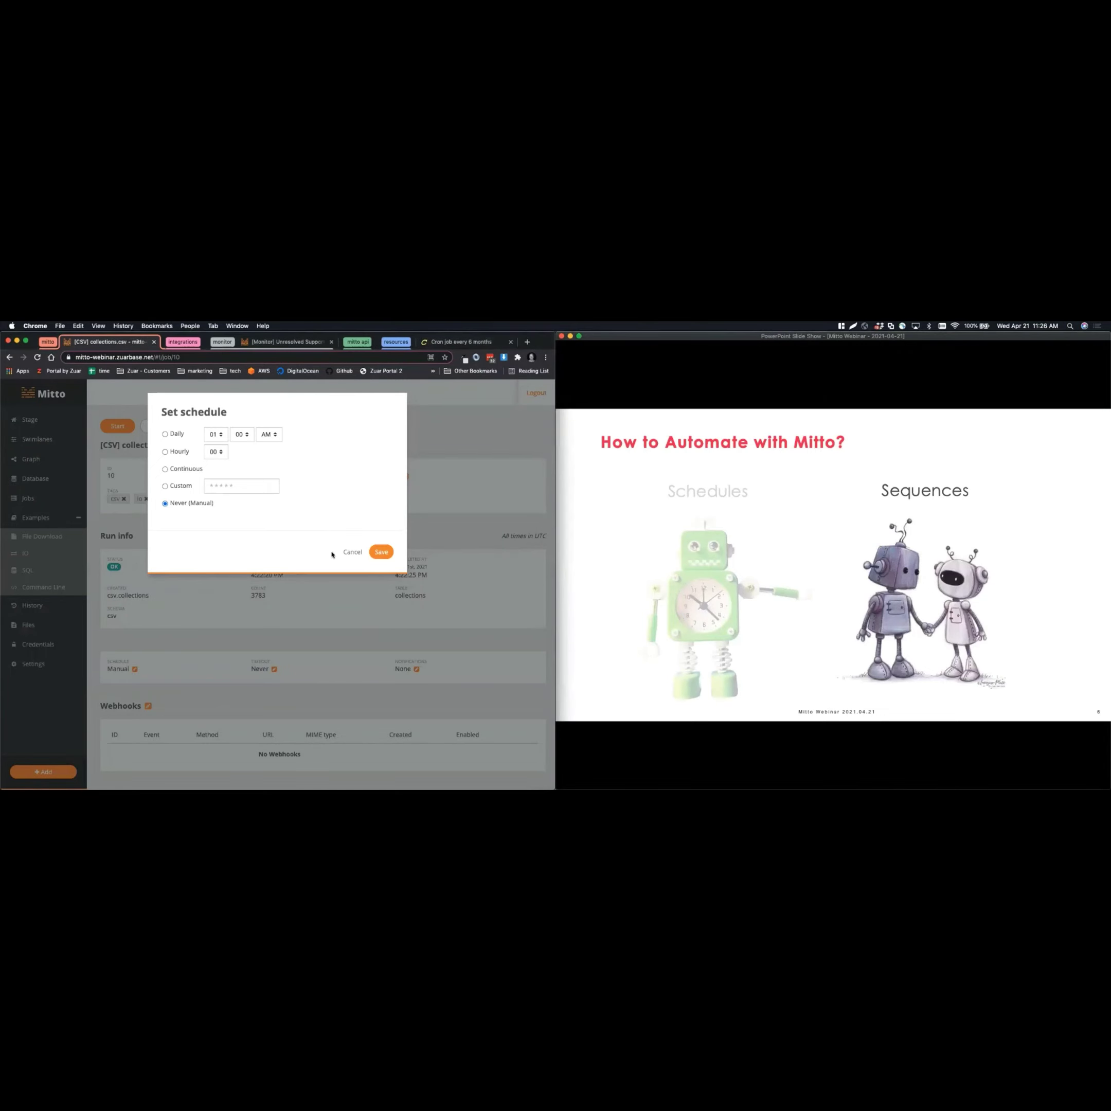
pyautogui.click(352, 552)
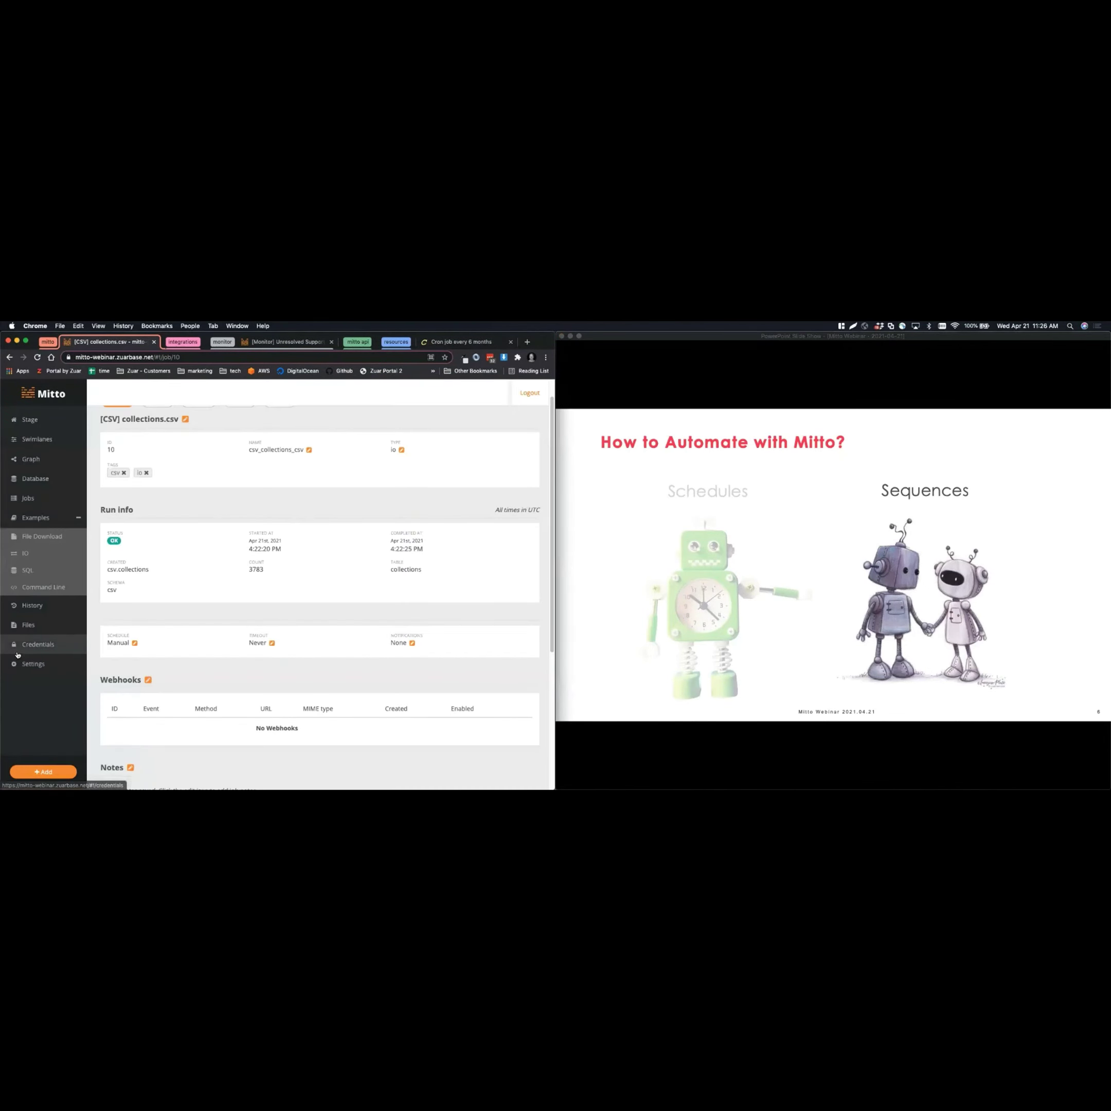
pyautogui.moveTo(41, 777)
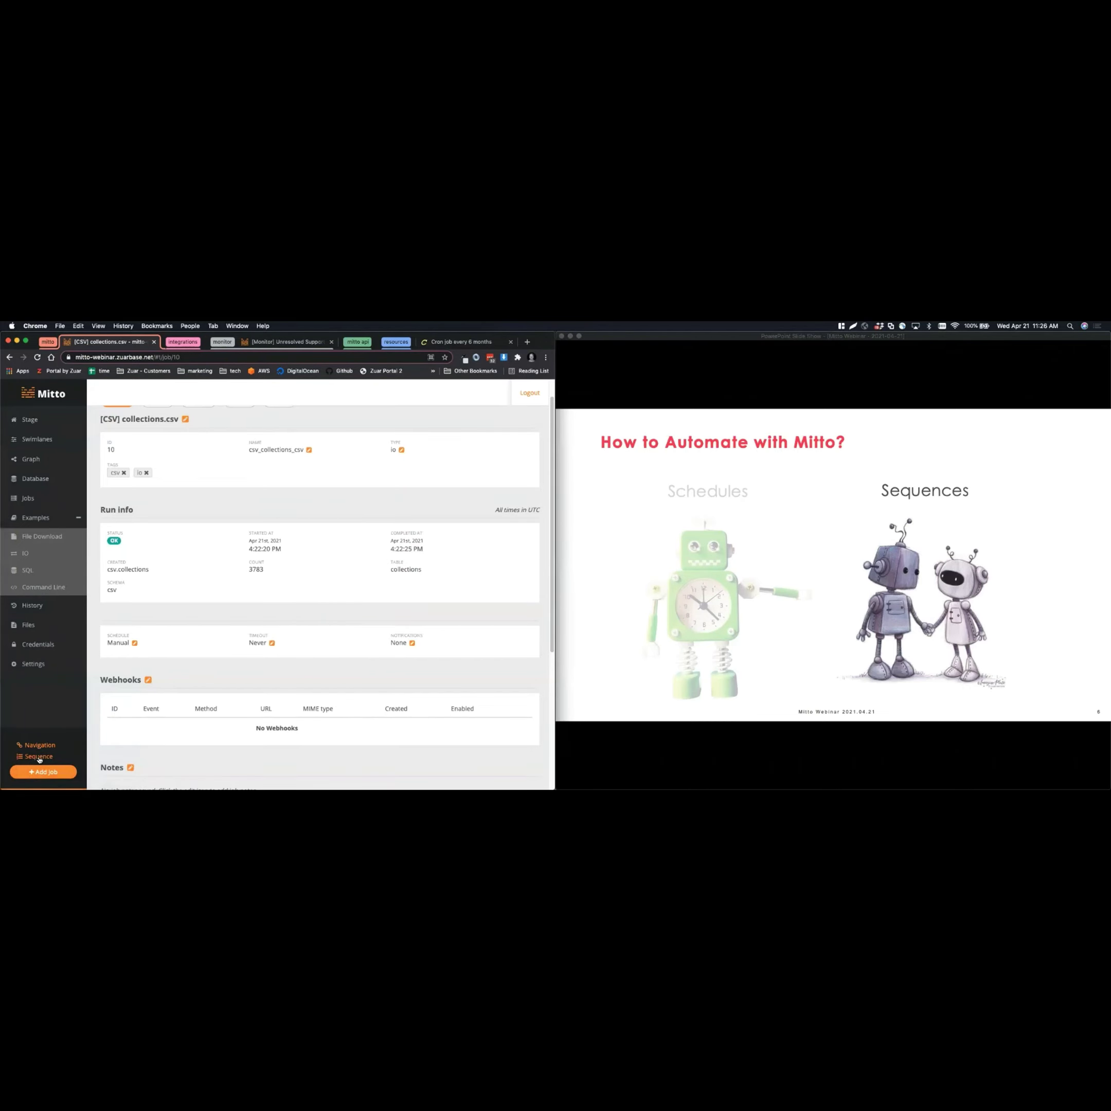
pyautogui.click(39, 756)
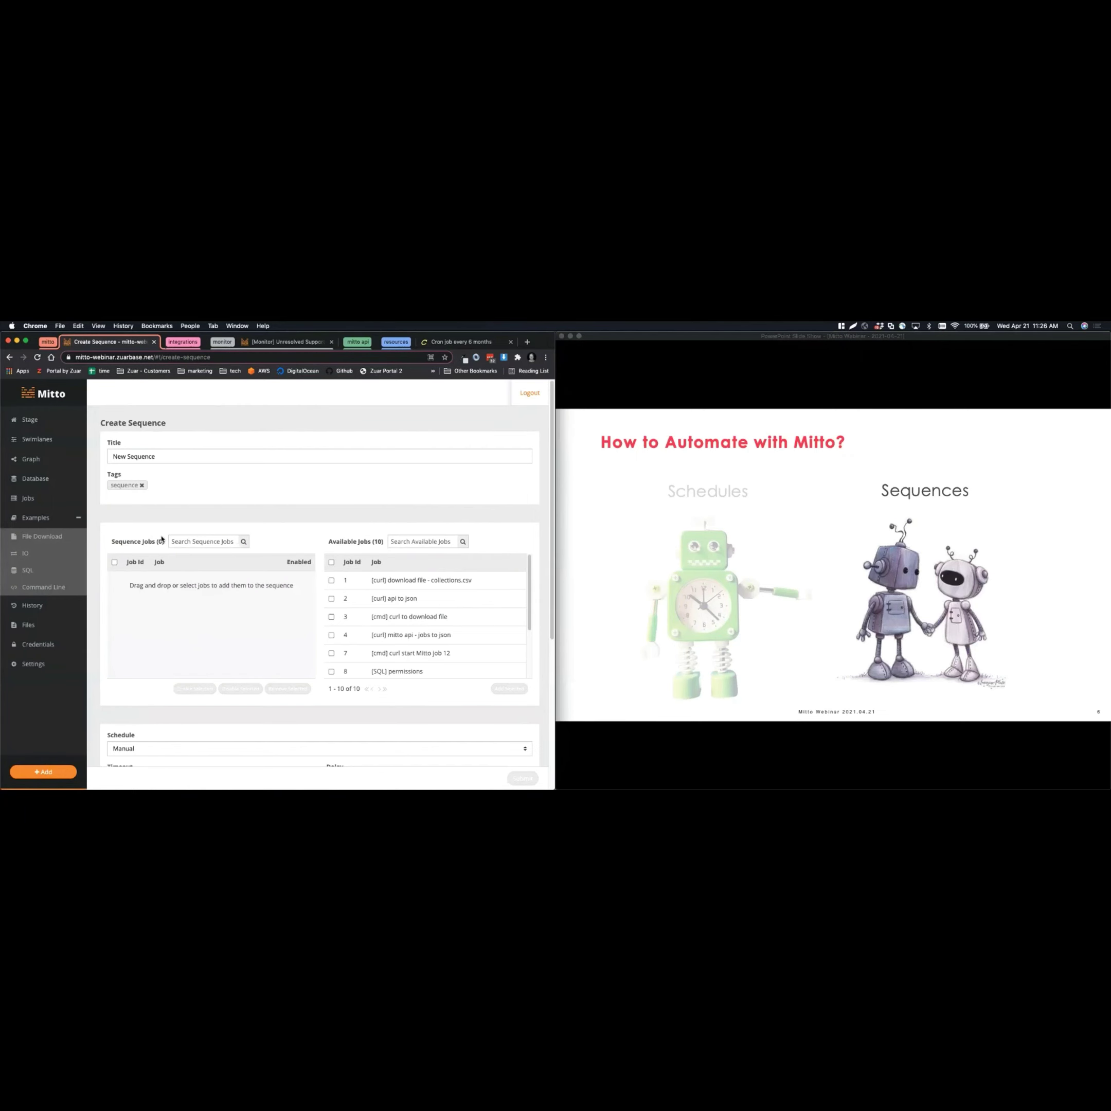
pyautogui.scroll(-1, 162, 516)
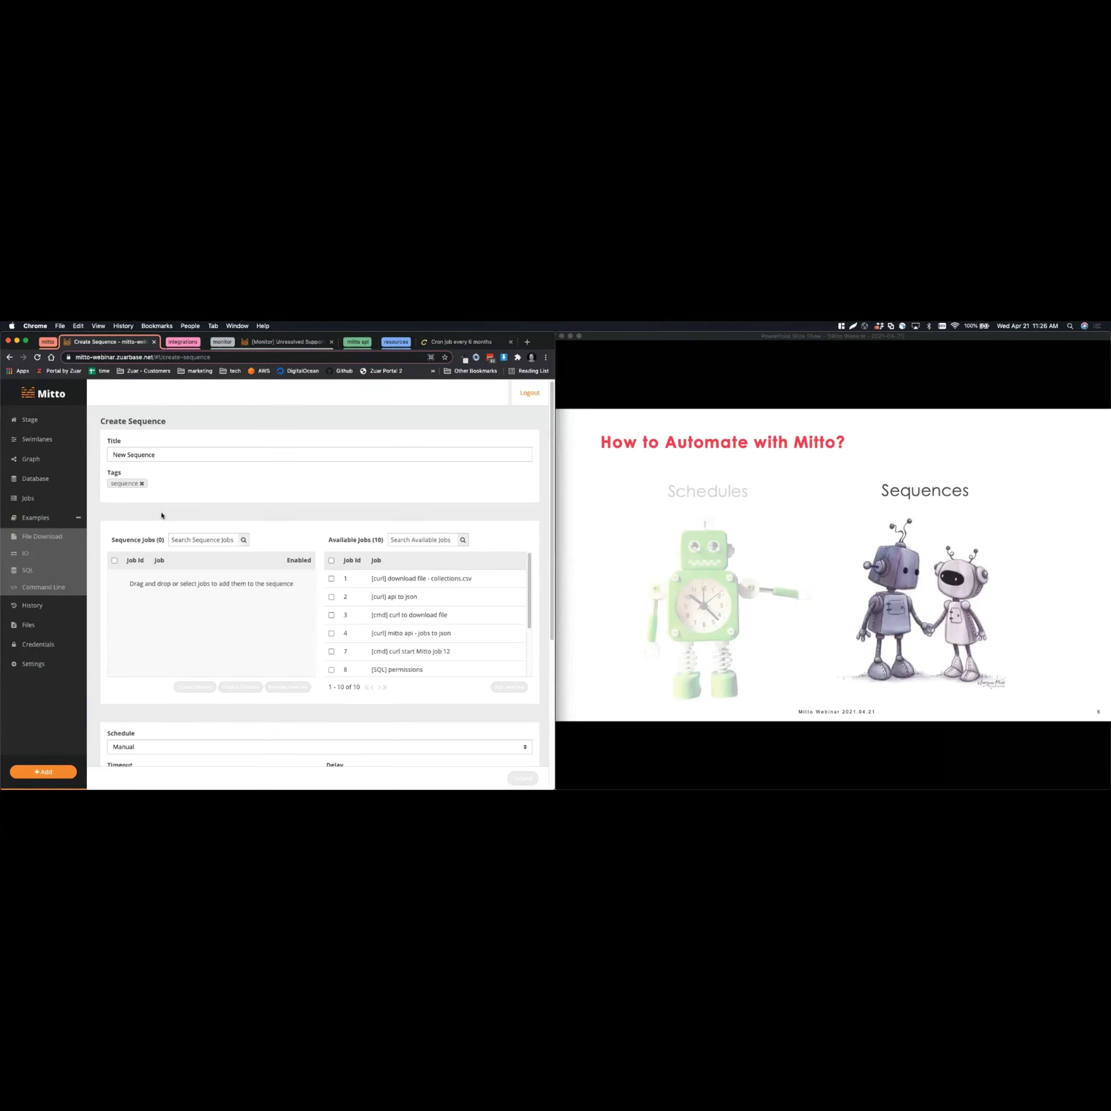
pyautogui.scroll(-2, 162, 516)
pyautogui.click(131, 727)
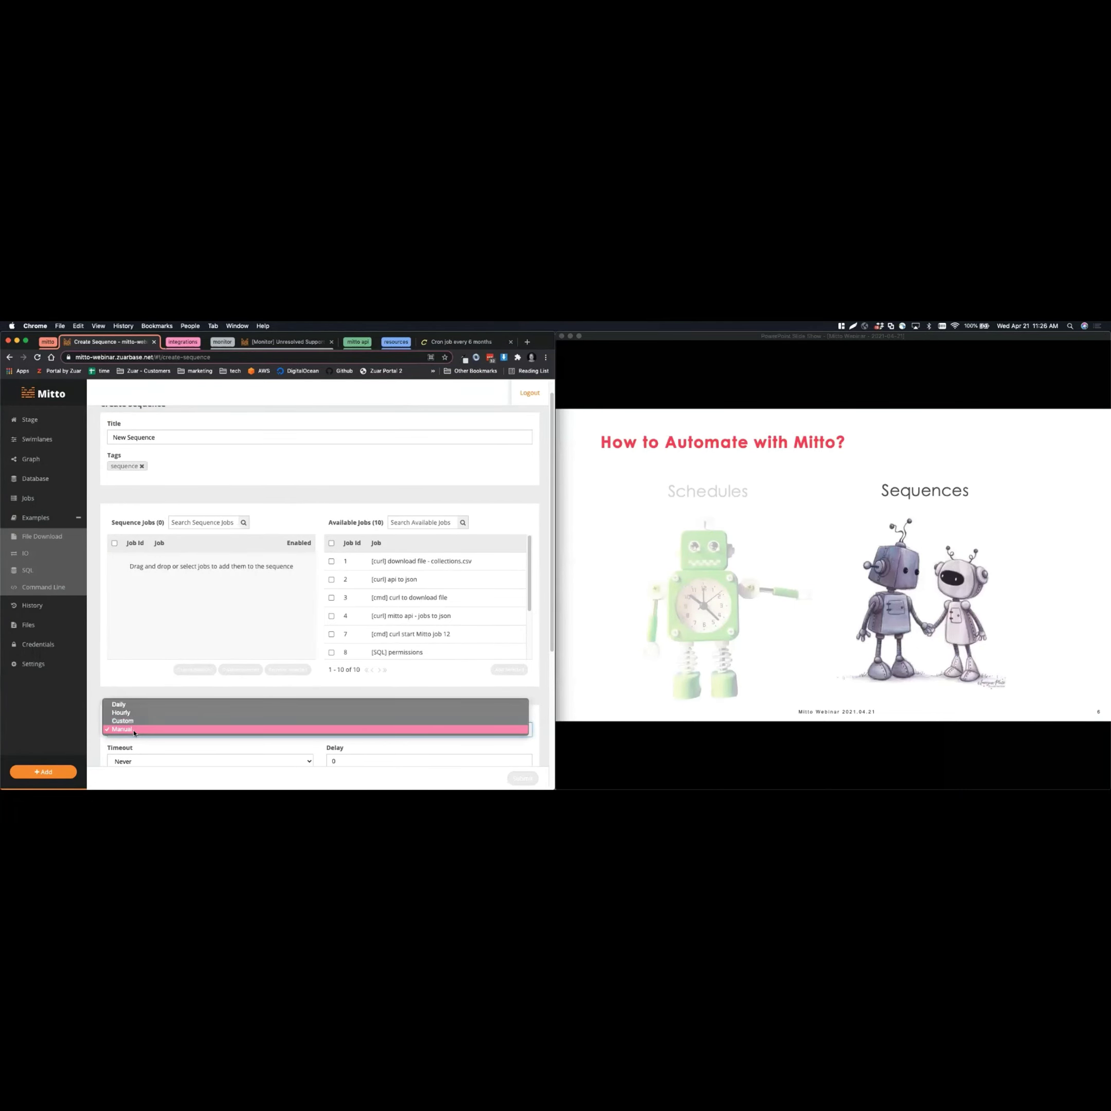
pyautogui.click(134, 730)
pyautogui.scroll(2, 157, 583)
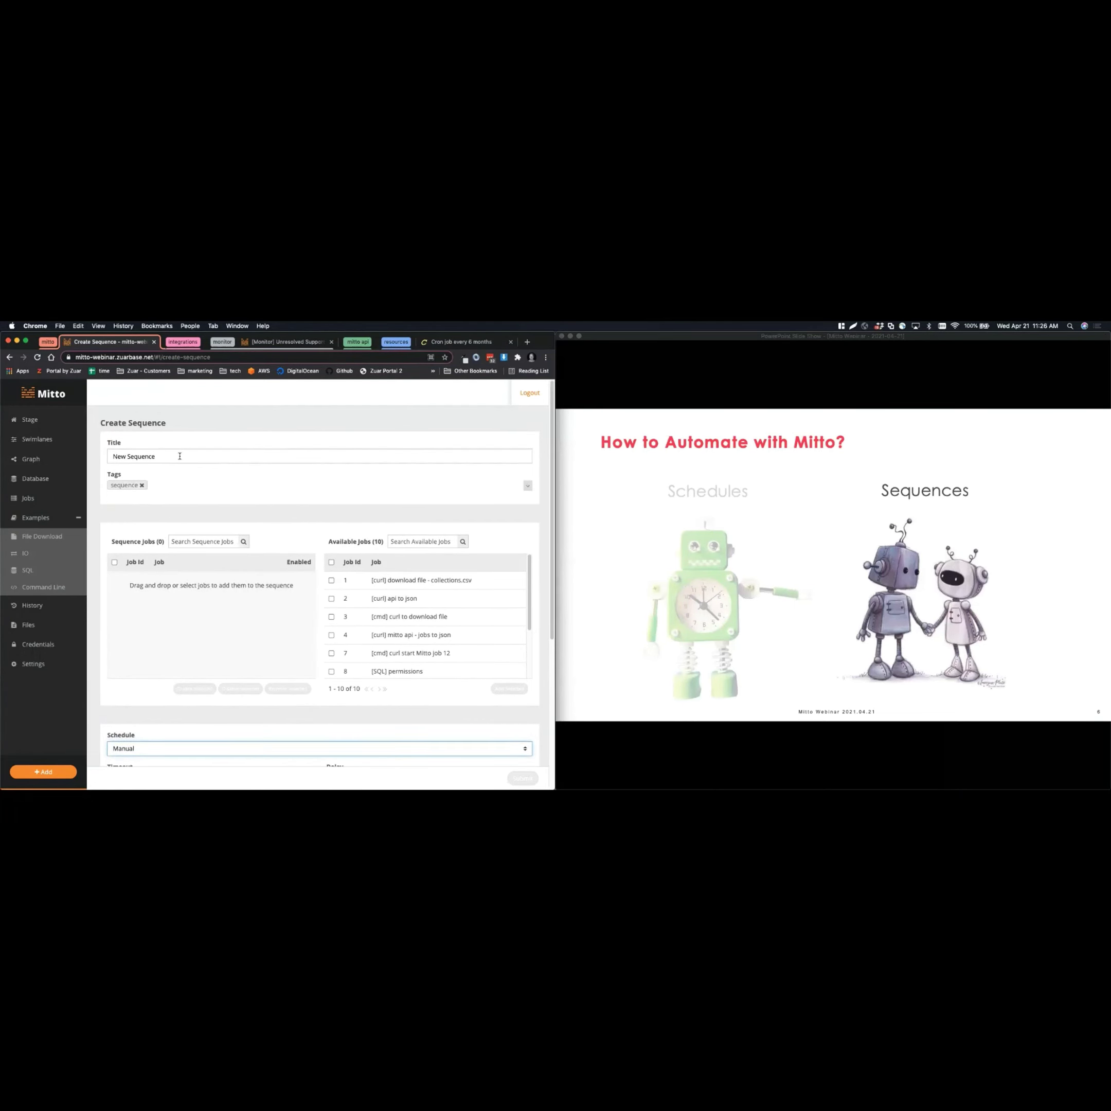
pyautogui.click(178, 455)
pyautogui.press('super+bracketleft')
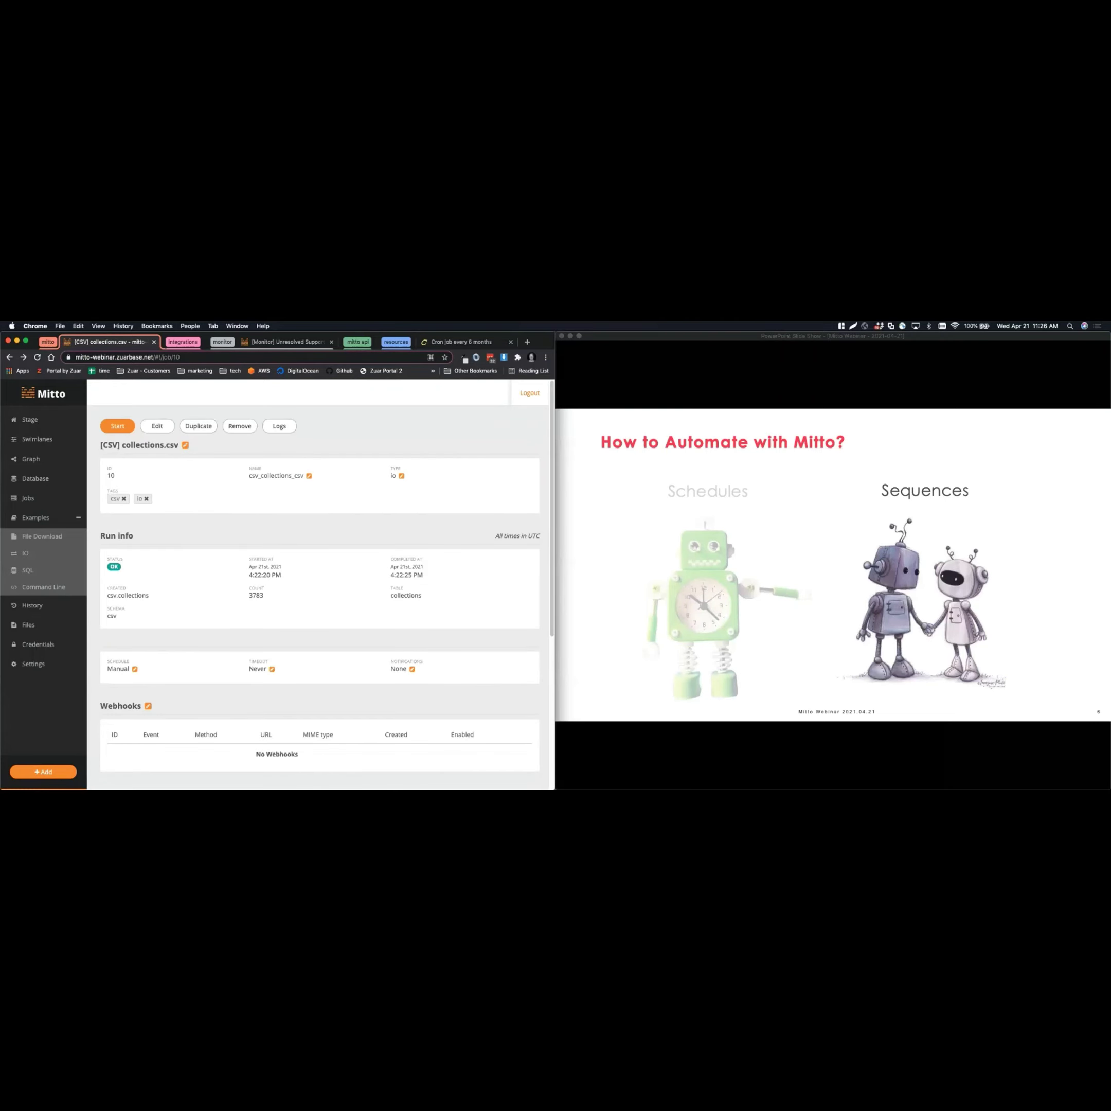
# Step: Create a new sequence titled "[Sequence] Collections Use Case"
pyautogui.click(43, 771)
pyautogui.click(45, 755)
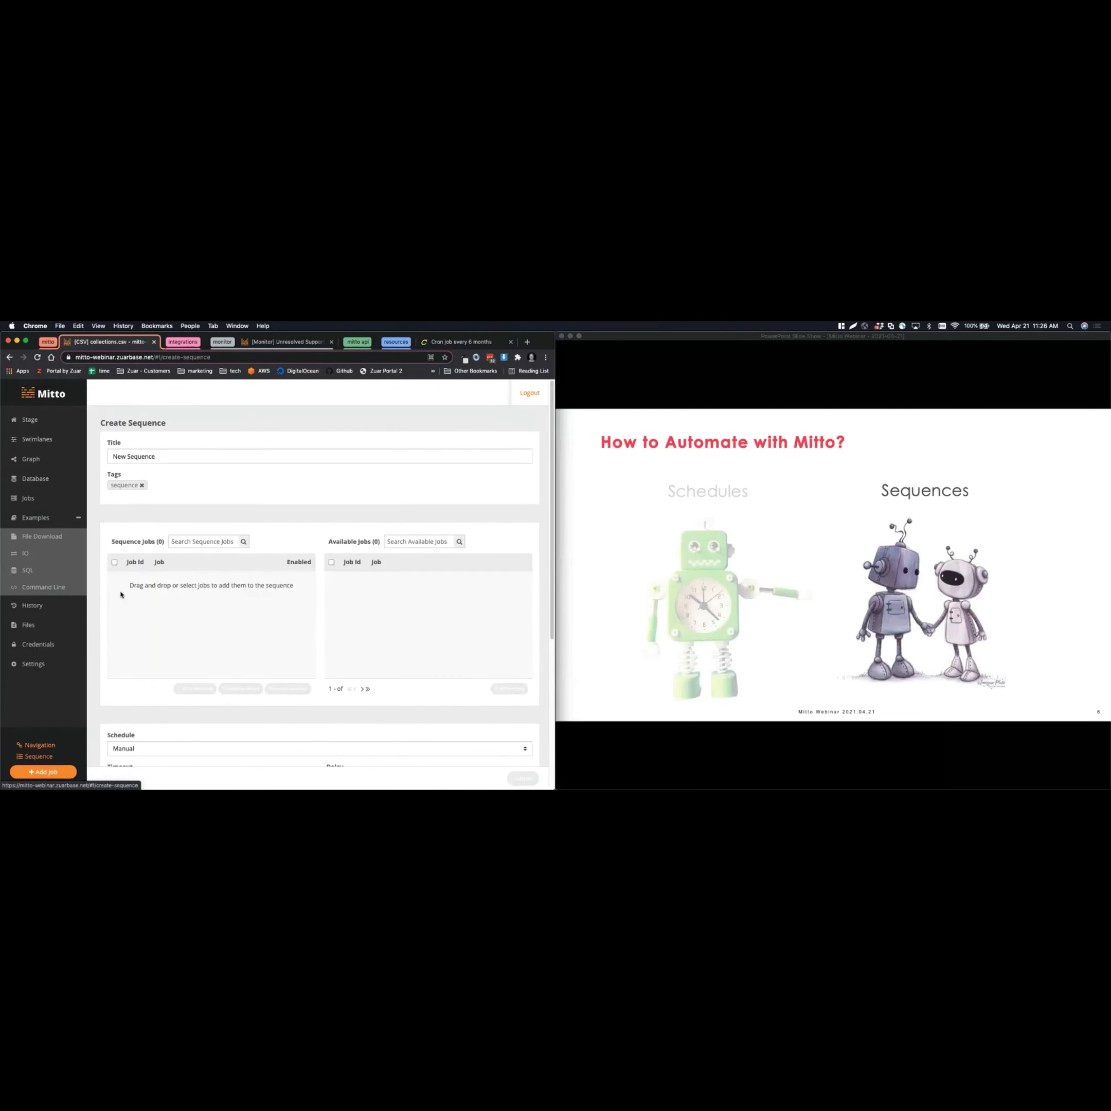
pyautogui.tripleClick(159, 457)
pyautogui.write('[Sequenc')
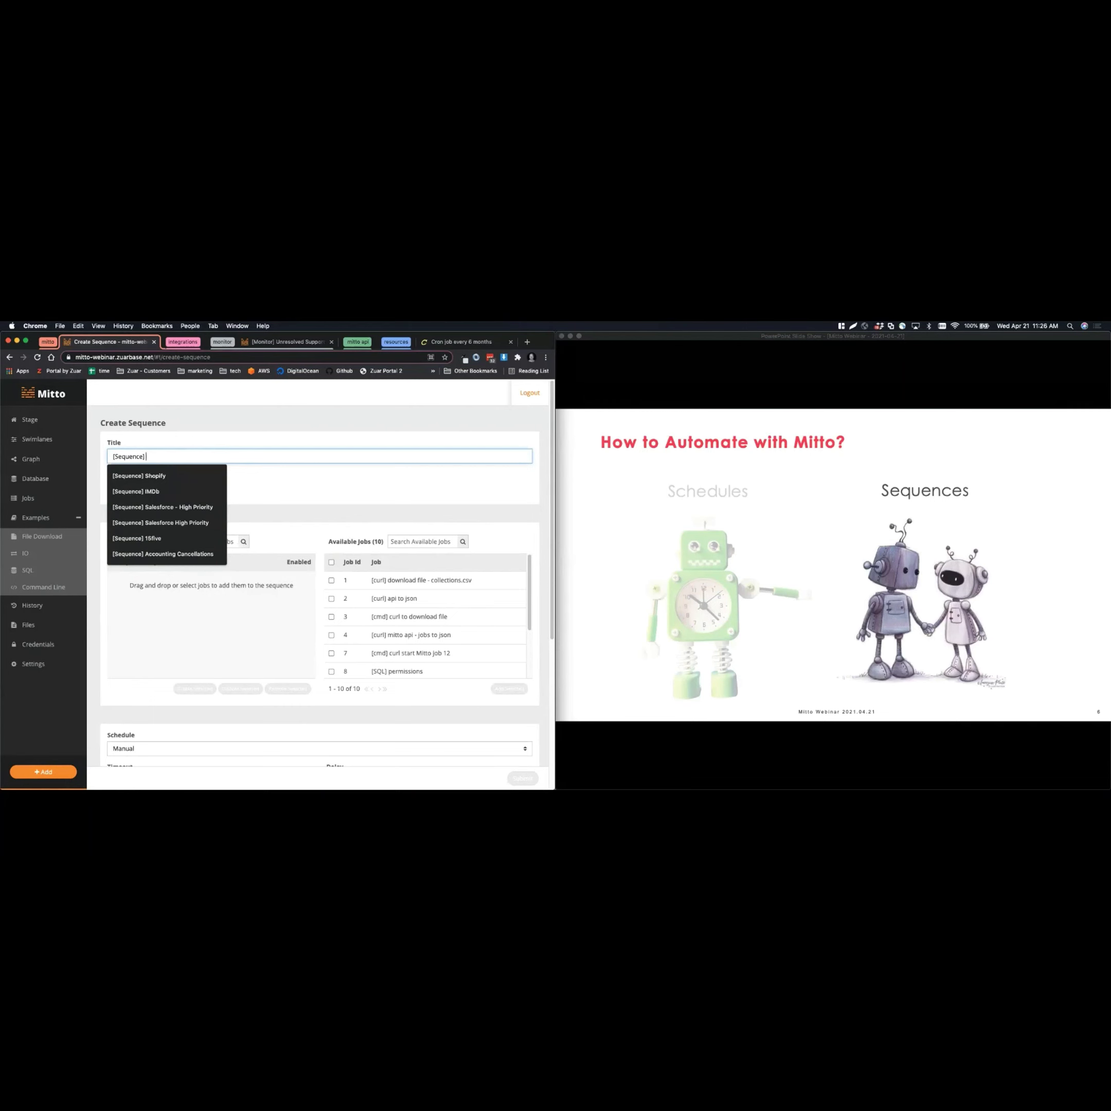
pyautogui.write('e] Collections ')
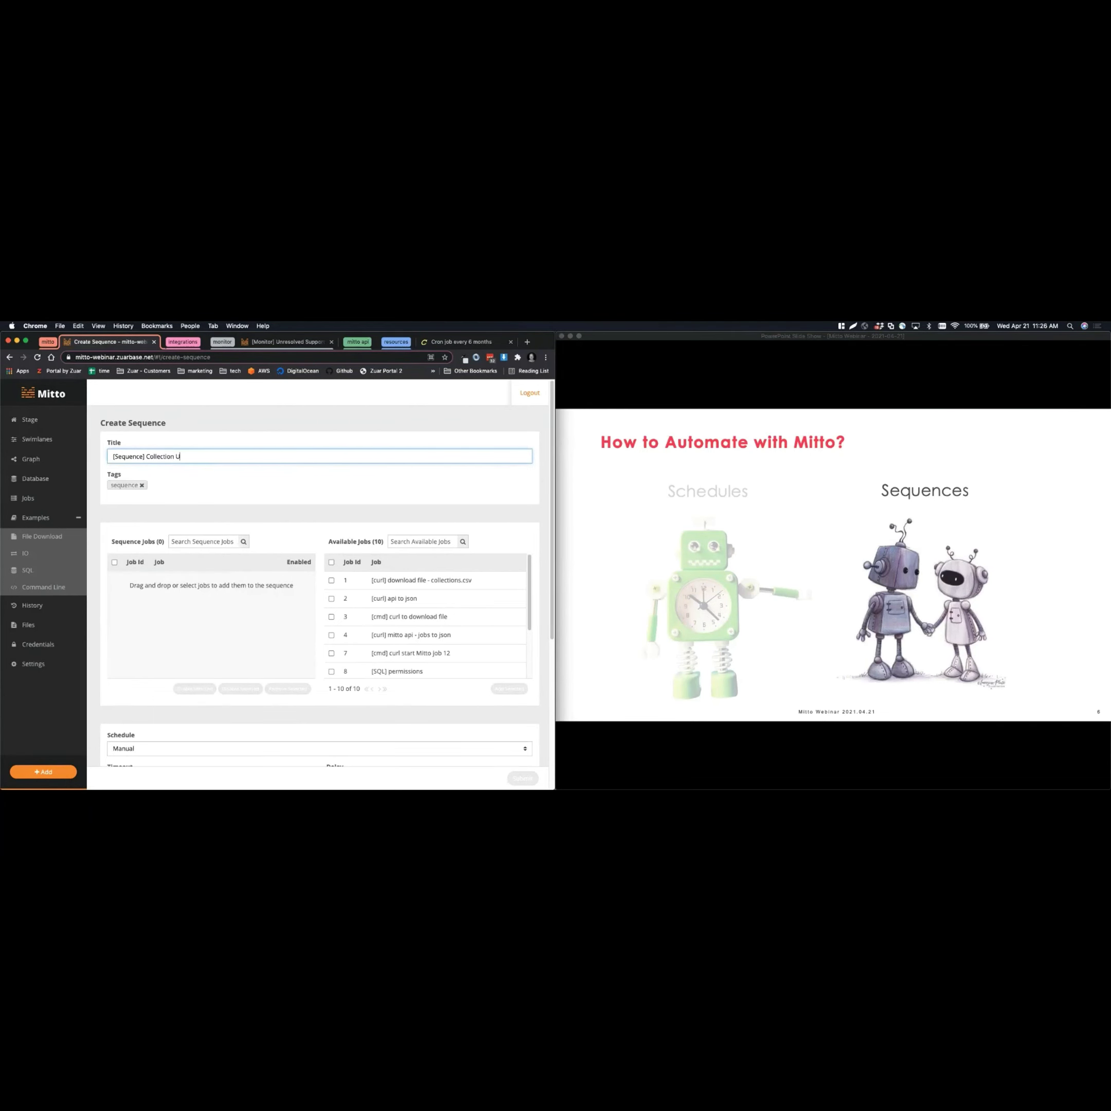
pyautogui.write('Use')
pyautogui.press('BackSpace')
pyautogui.press('BackSpace')
pyautogui.press('BackSpace')
pyautogui.write('Use Case')
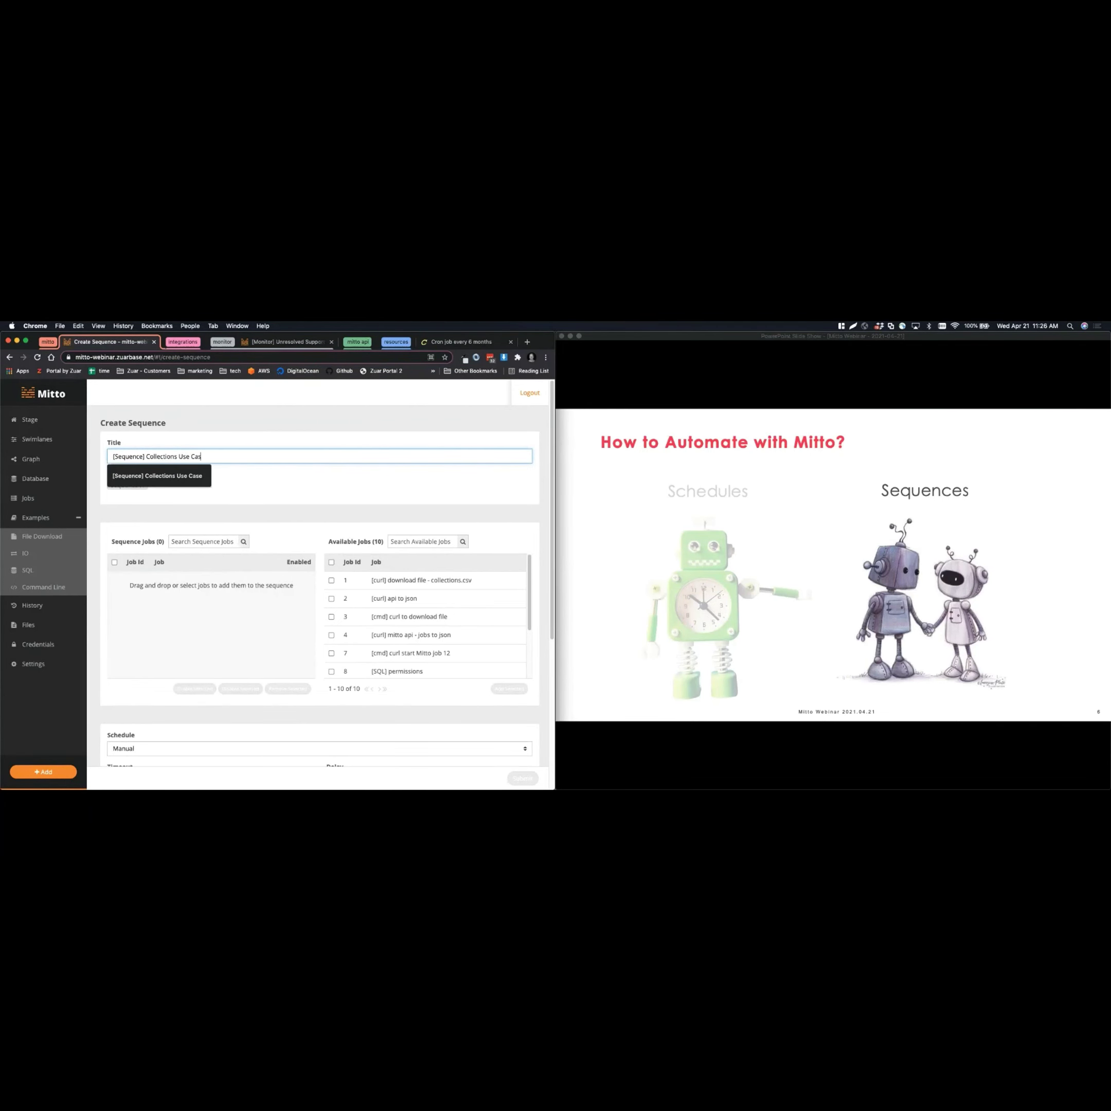
pyautogui.click(188, 477)
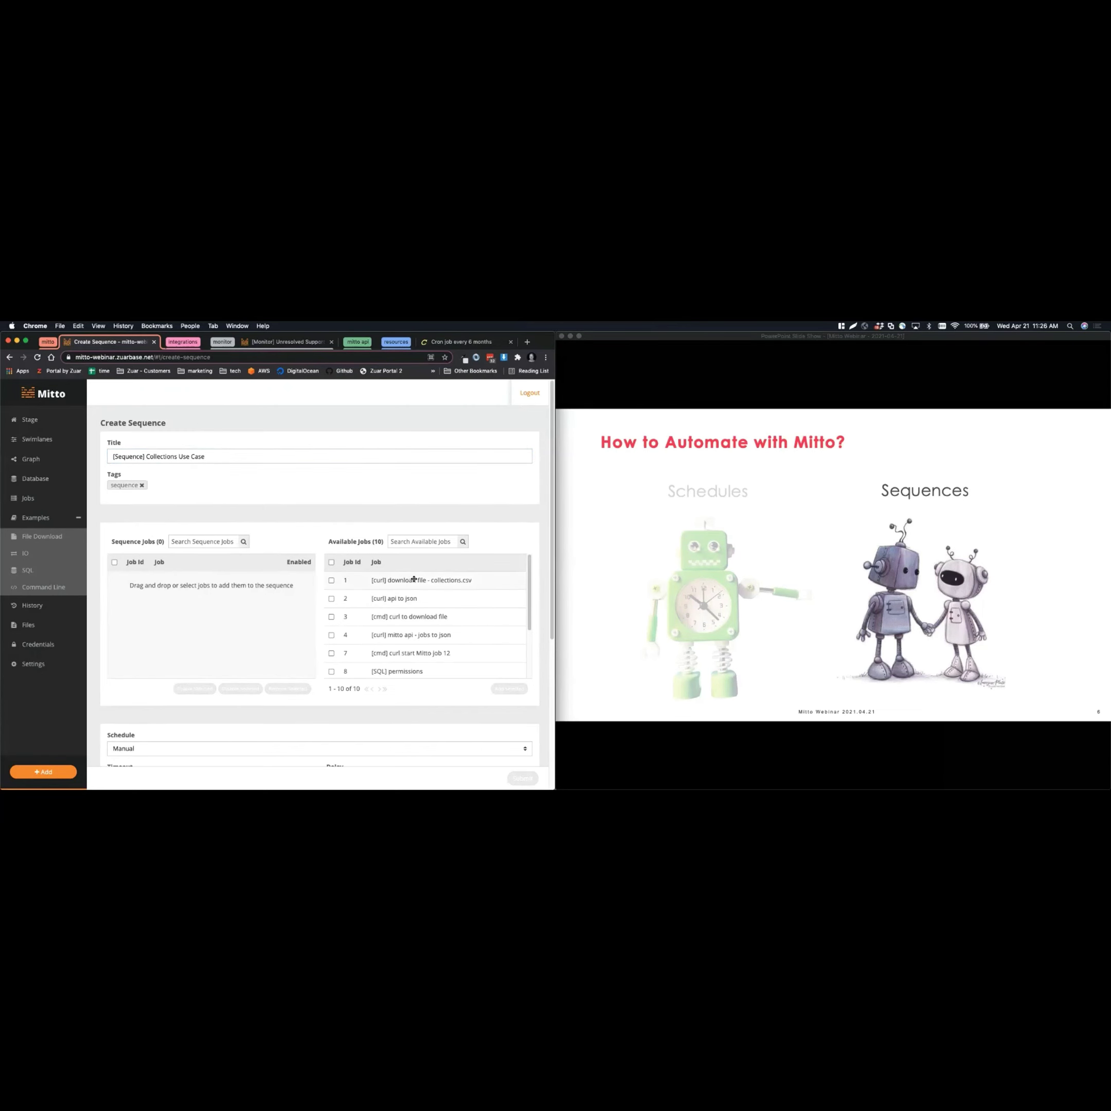
# Step: Add the jobs [curl] download file - collections.csv, [CSV] collections.csv and [SQL] Drop/create table to the sequence in that order
pyautogui.moveTo(405, 580); pyautogui.dragTo(218, 586)
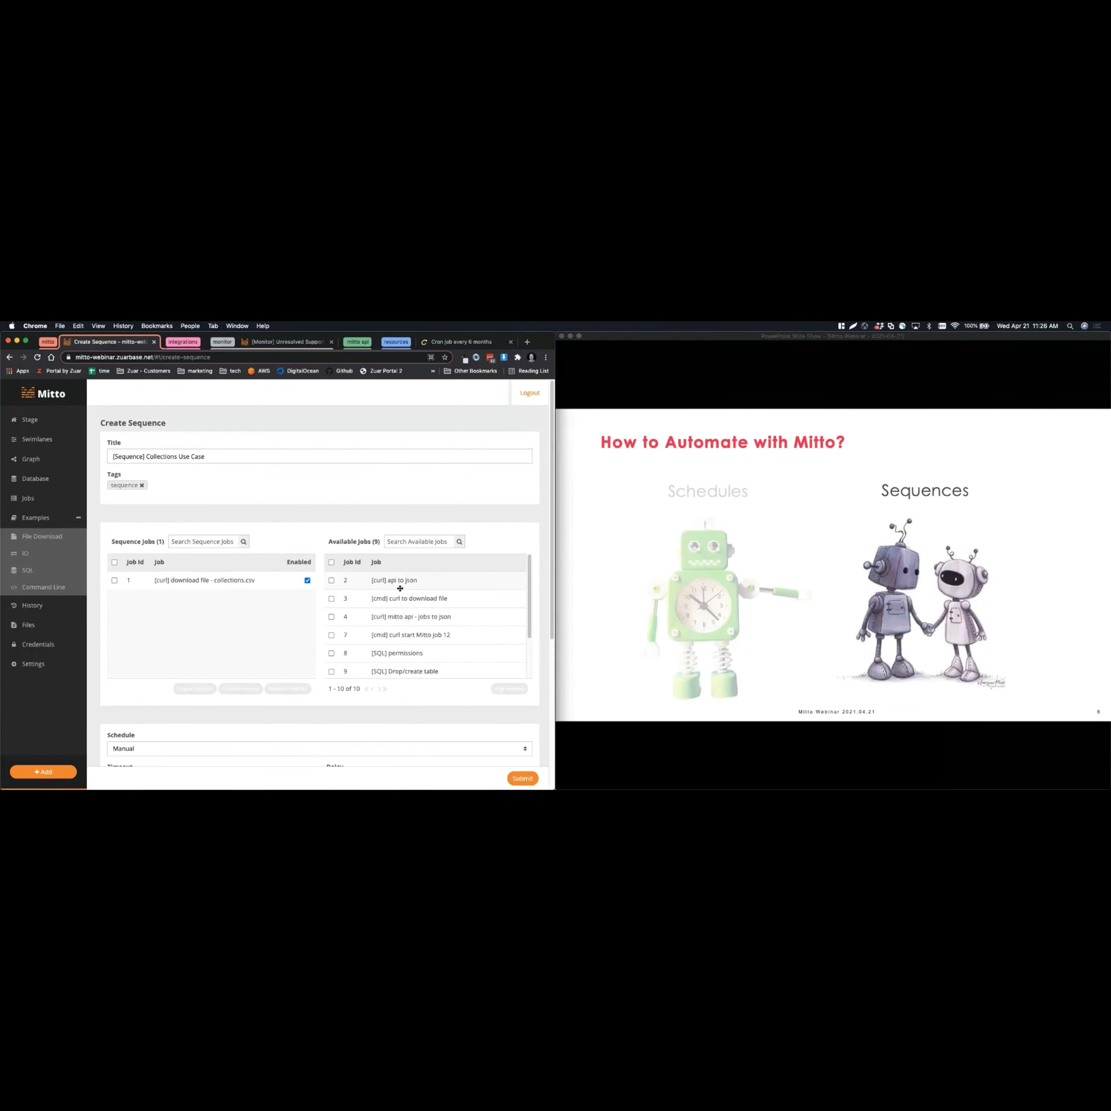
pyautogui.scroll(-1, 405, 654)
pyautogui.moveTo(377, 663); pyautogui.dragTo(216, 601)
pyautogui.scroll(-1, 384, 596)
pyautogui.scroll(3, 398, 650)
pyautogui.click(412, 539)
pyautogui.write('io')
pyautogui.moveTo(399, 598); pyautogui.dragTo(179, 596)
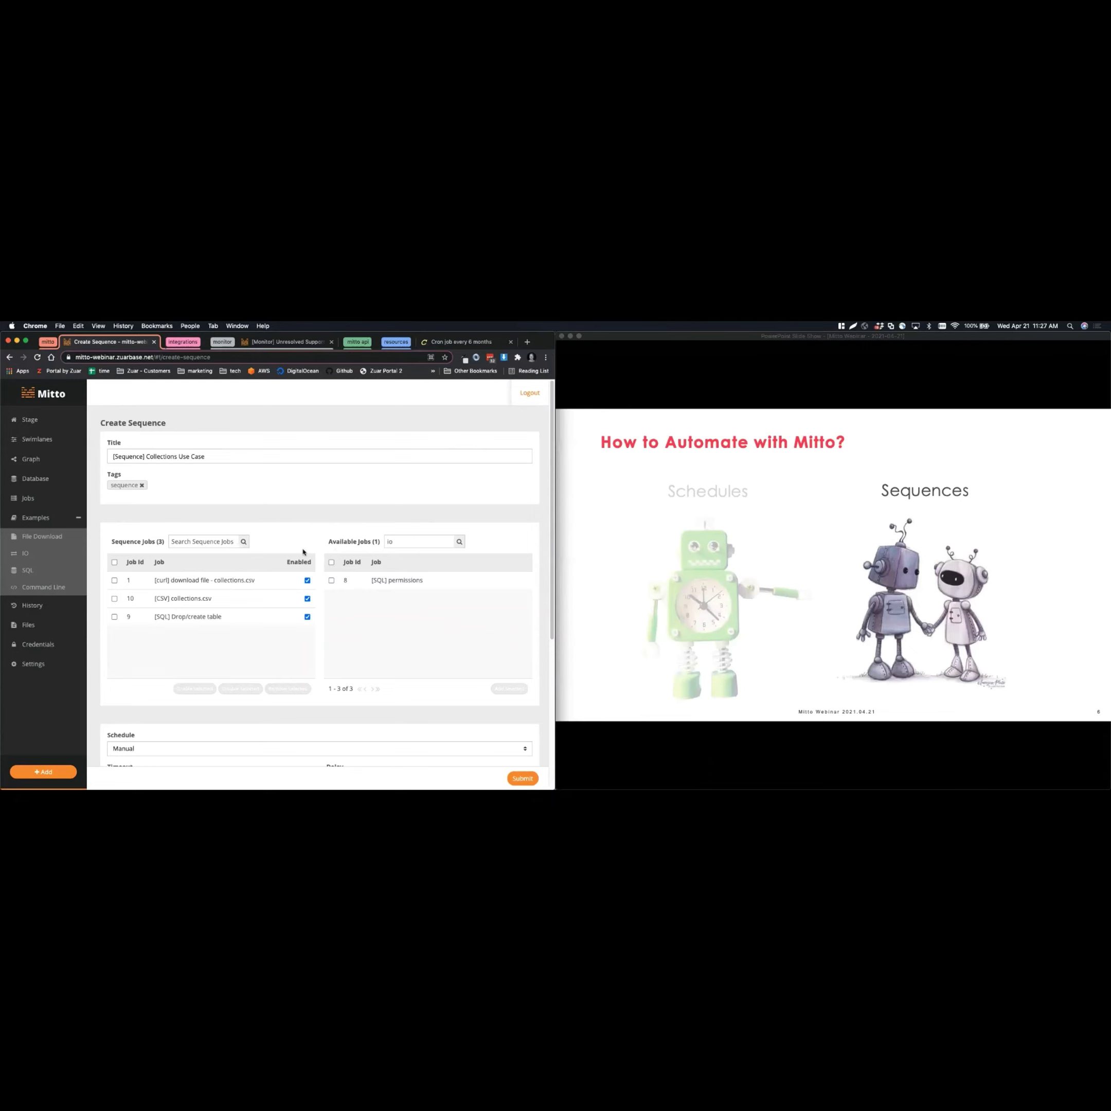
# Step: Review the sequence's schedule, timeout and Continue on Error settings, and submit the sequence with its default settings
pyautogui.scroll(-1, 272, 647)
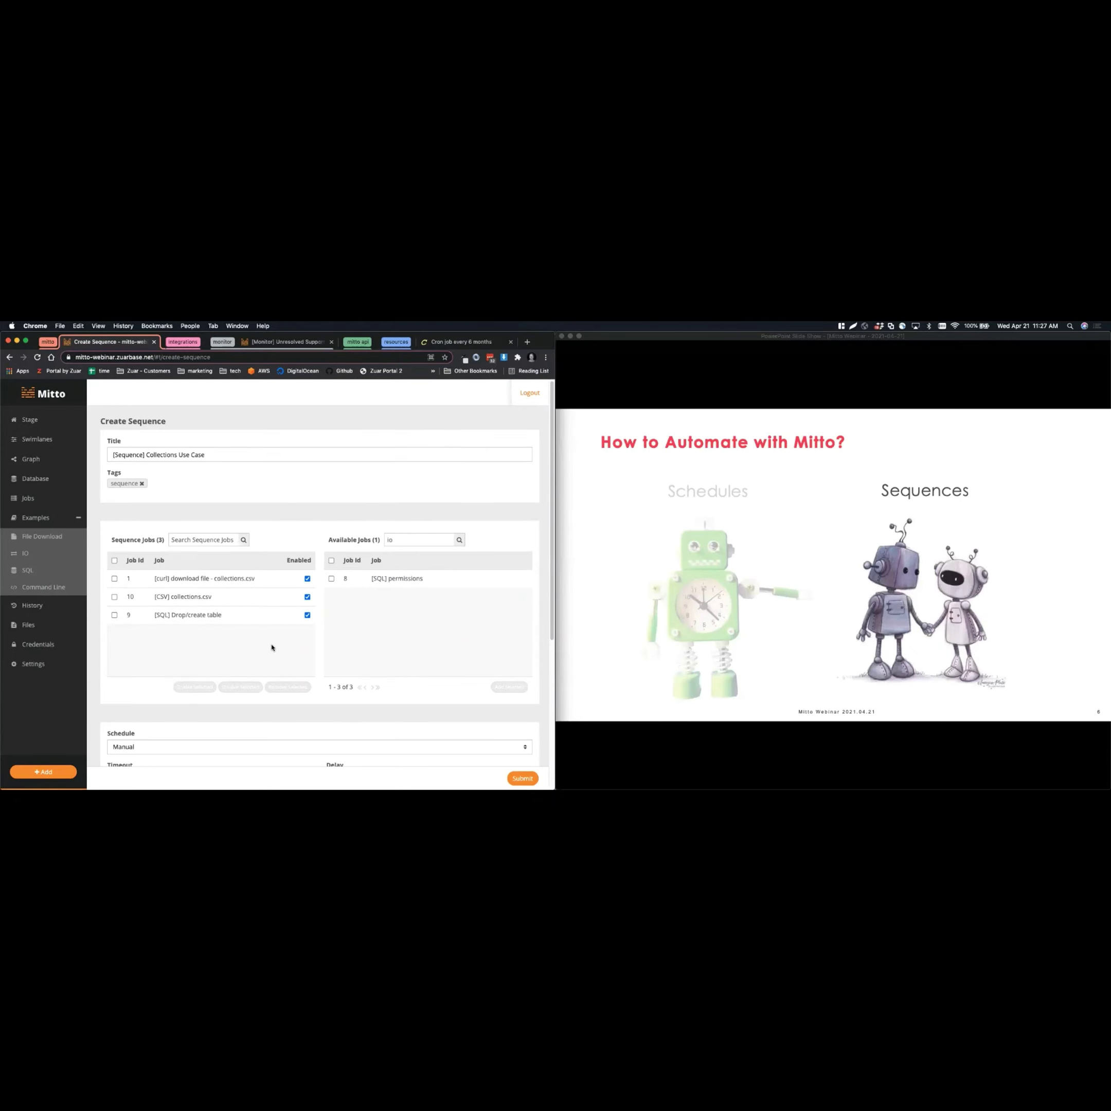
pyautogui.scroll(-5, 272, 647)
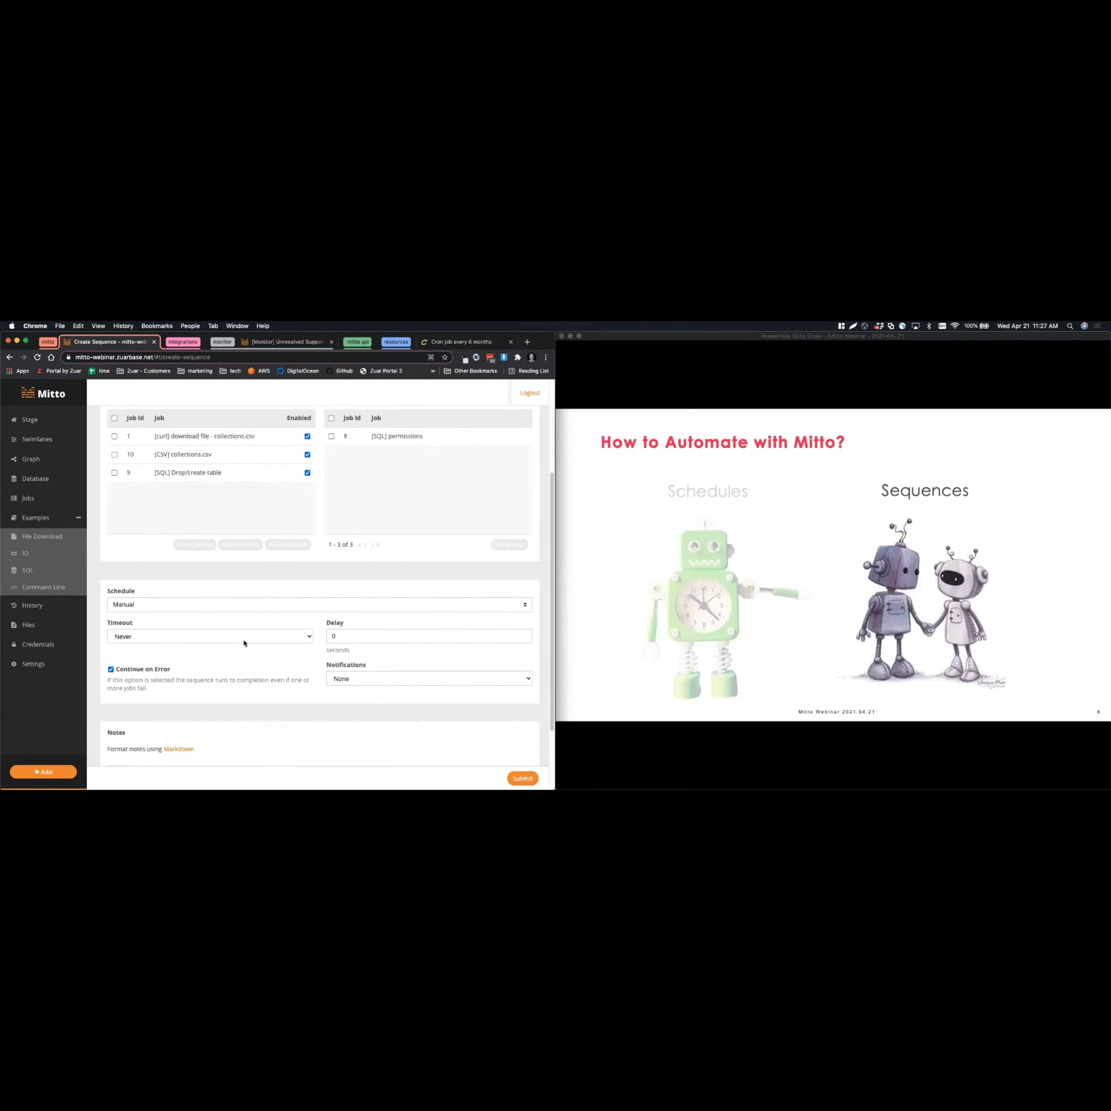
pyautogui.scroll(-2, 244, 643)
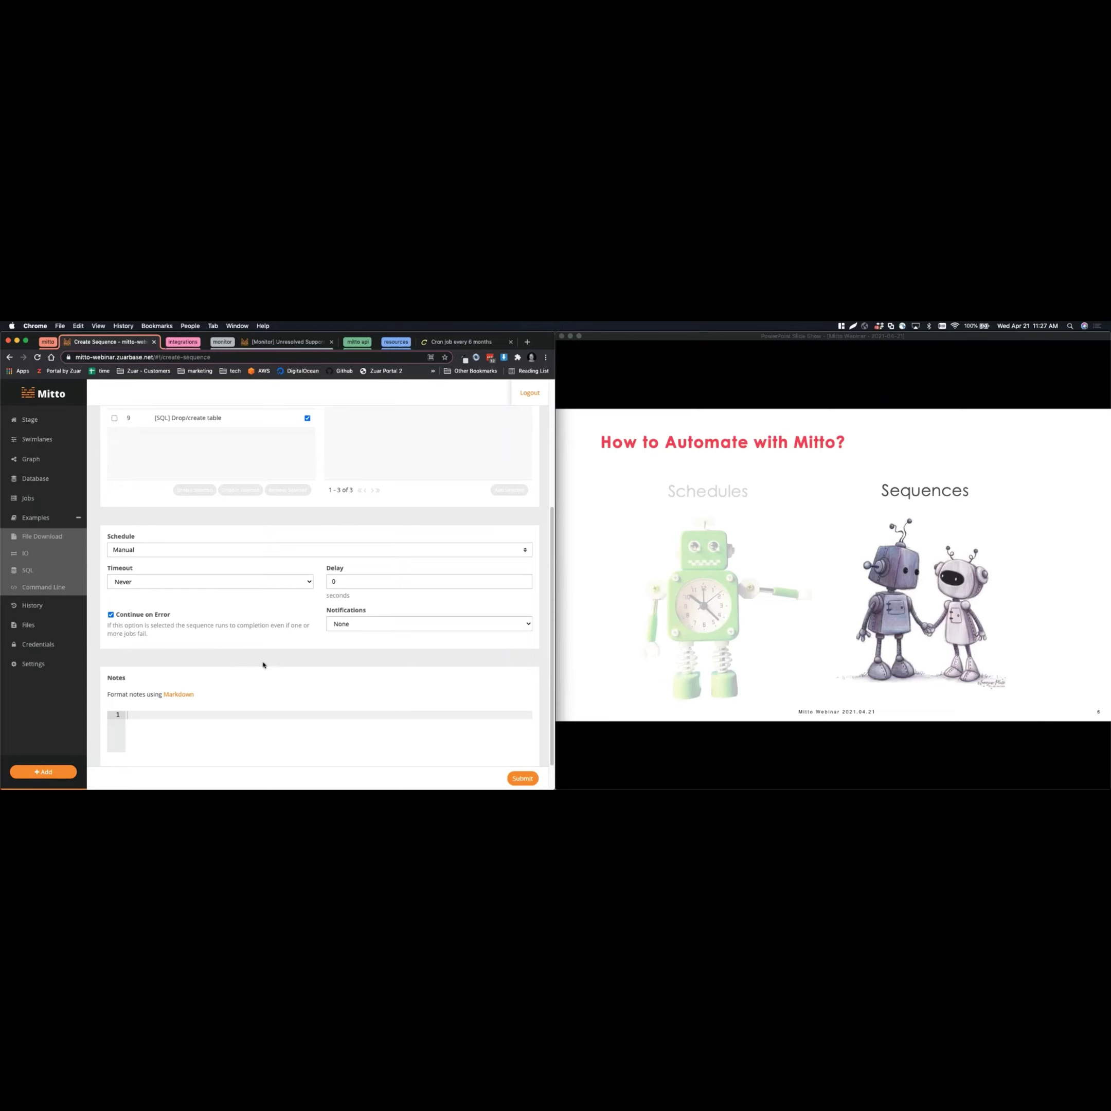
pyautogui.scroll(-1, 139, 594)
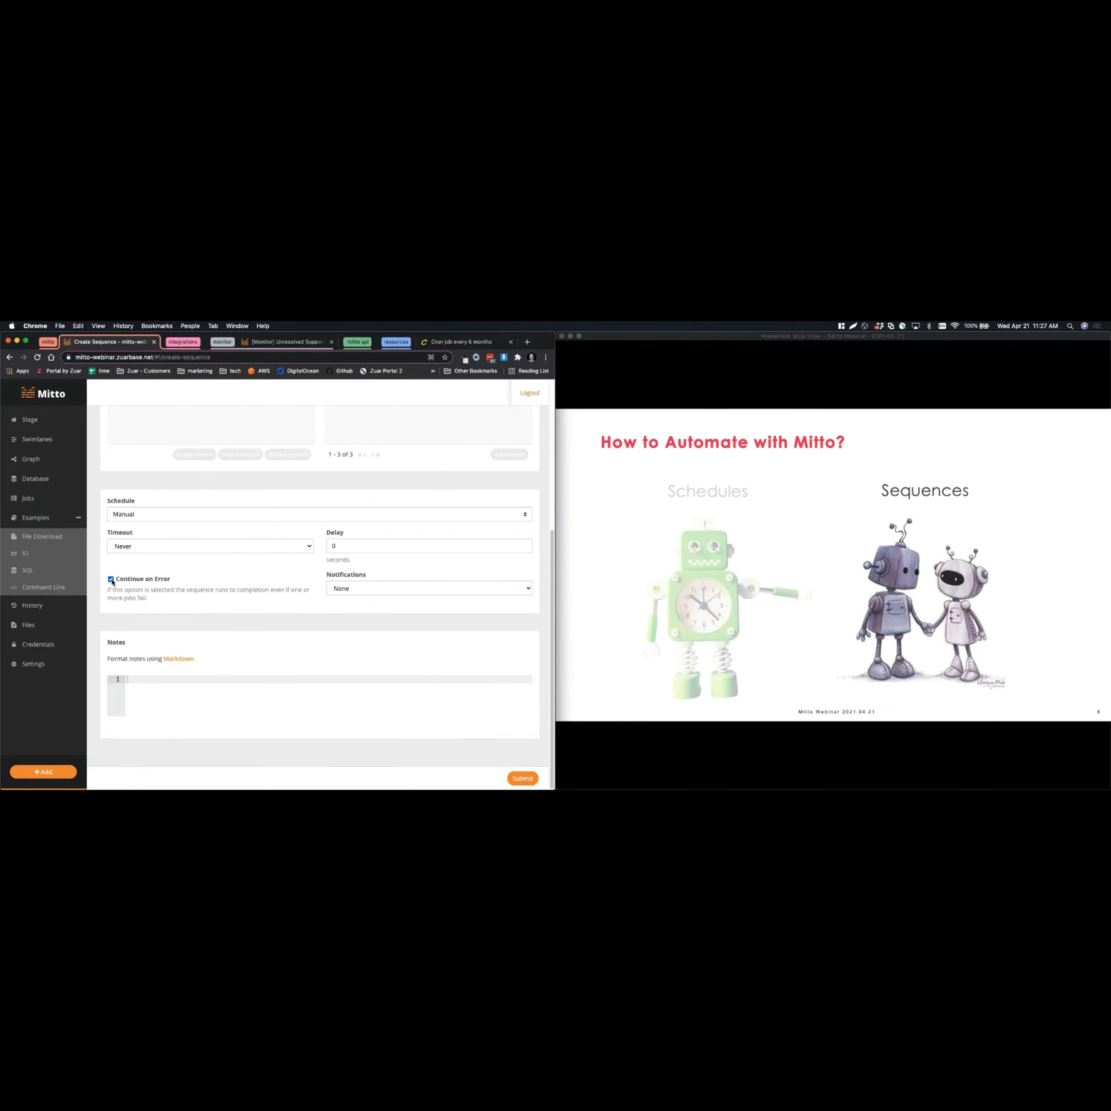
pyautogui.scroll(2, 126, 583)
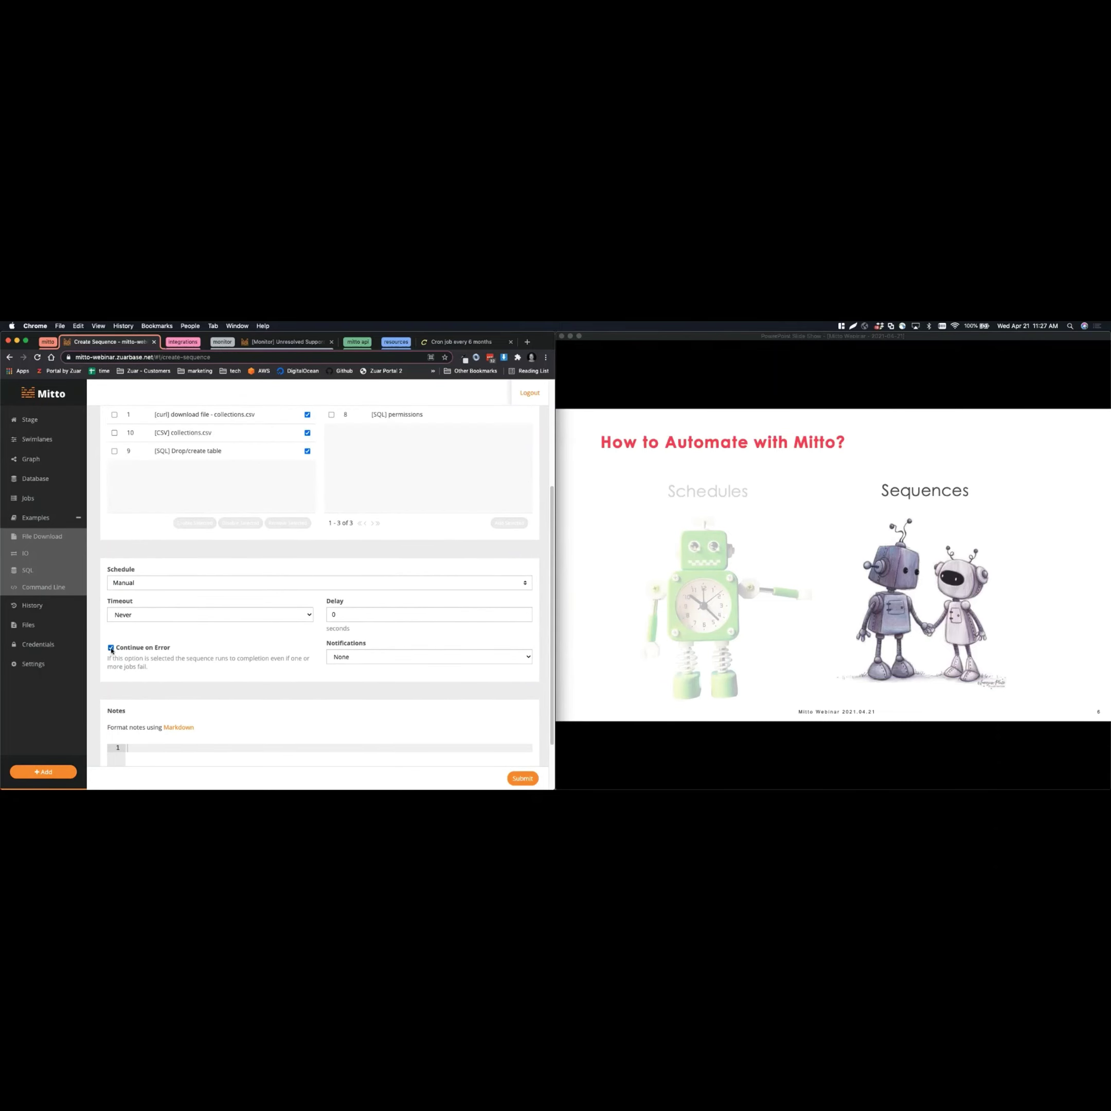
pyautogui.scroll(2, 175, 526)
pyautogui.scroll(-3, 193, 601)
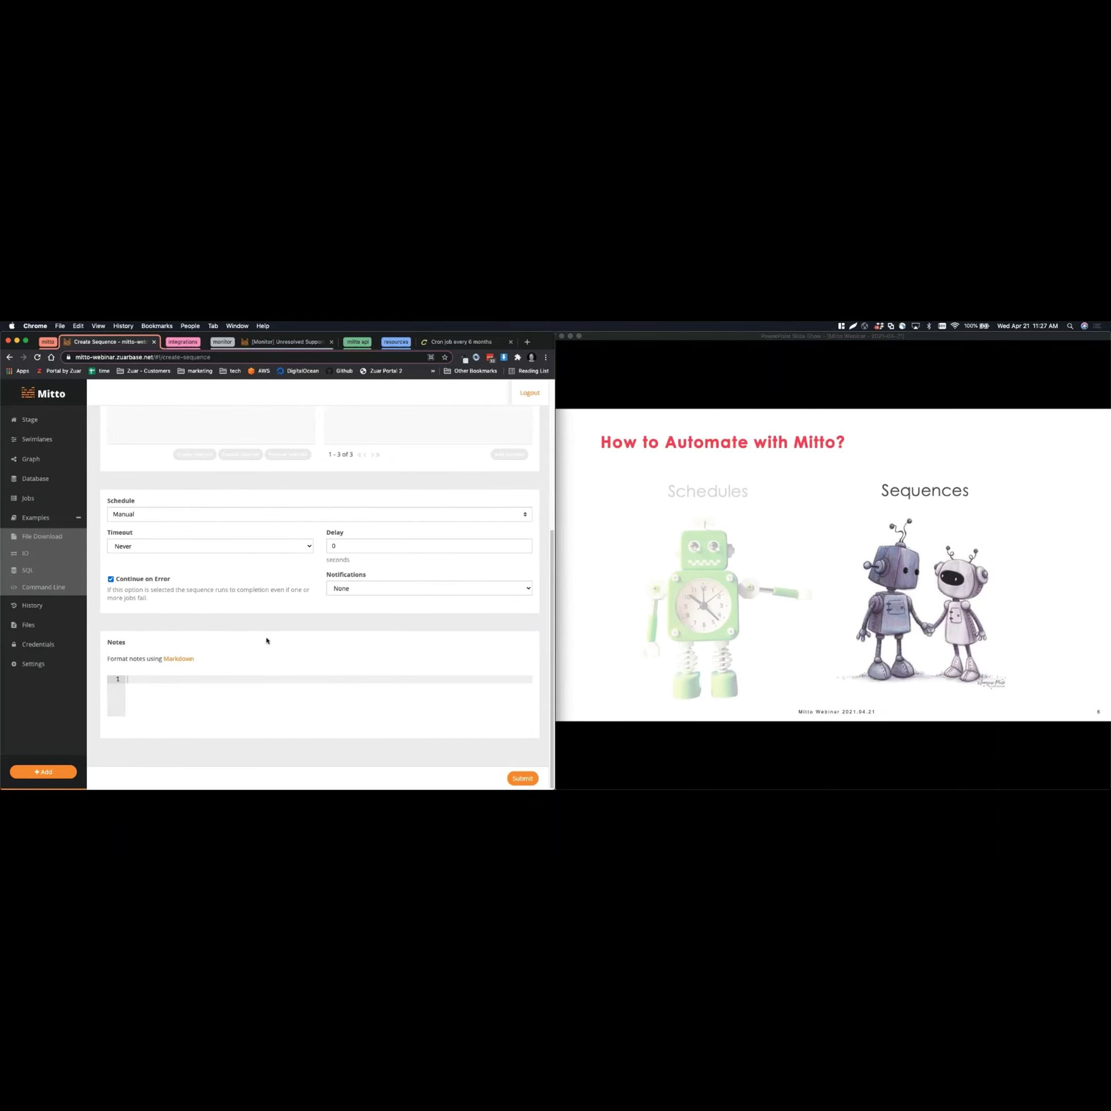
pyautogui.click(522, 778)
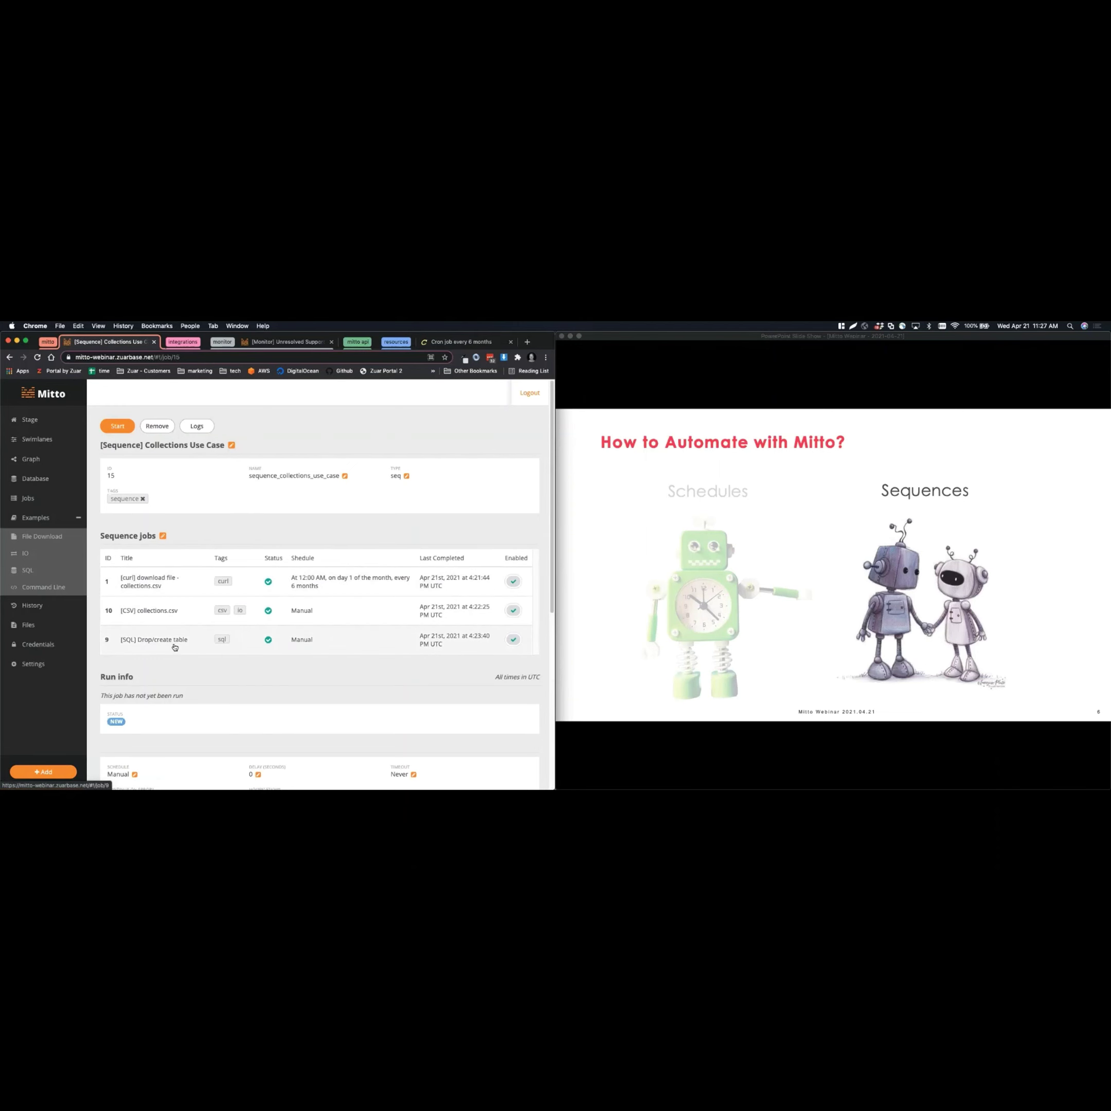
# Step: Set the Collections Use Case sequence to run daily at 01:00 AM and save the schedule
pyautogui.scroll(-2, 267, 672)
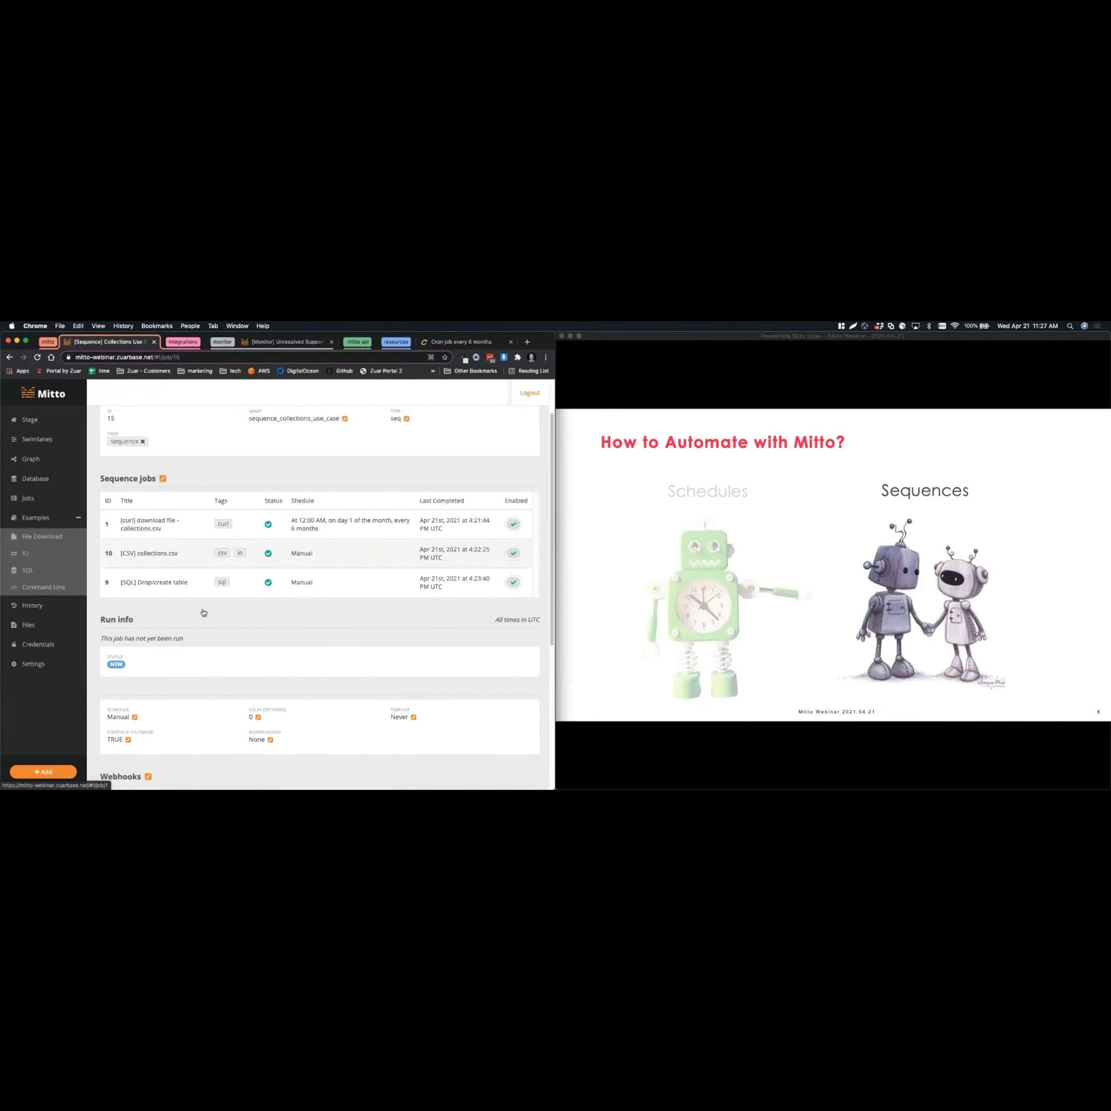
pyautogui.scroll(-2, 129, 689)
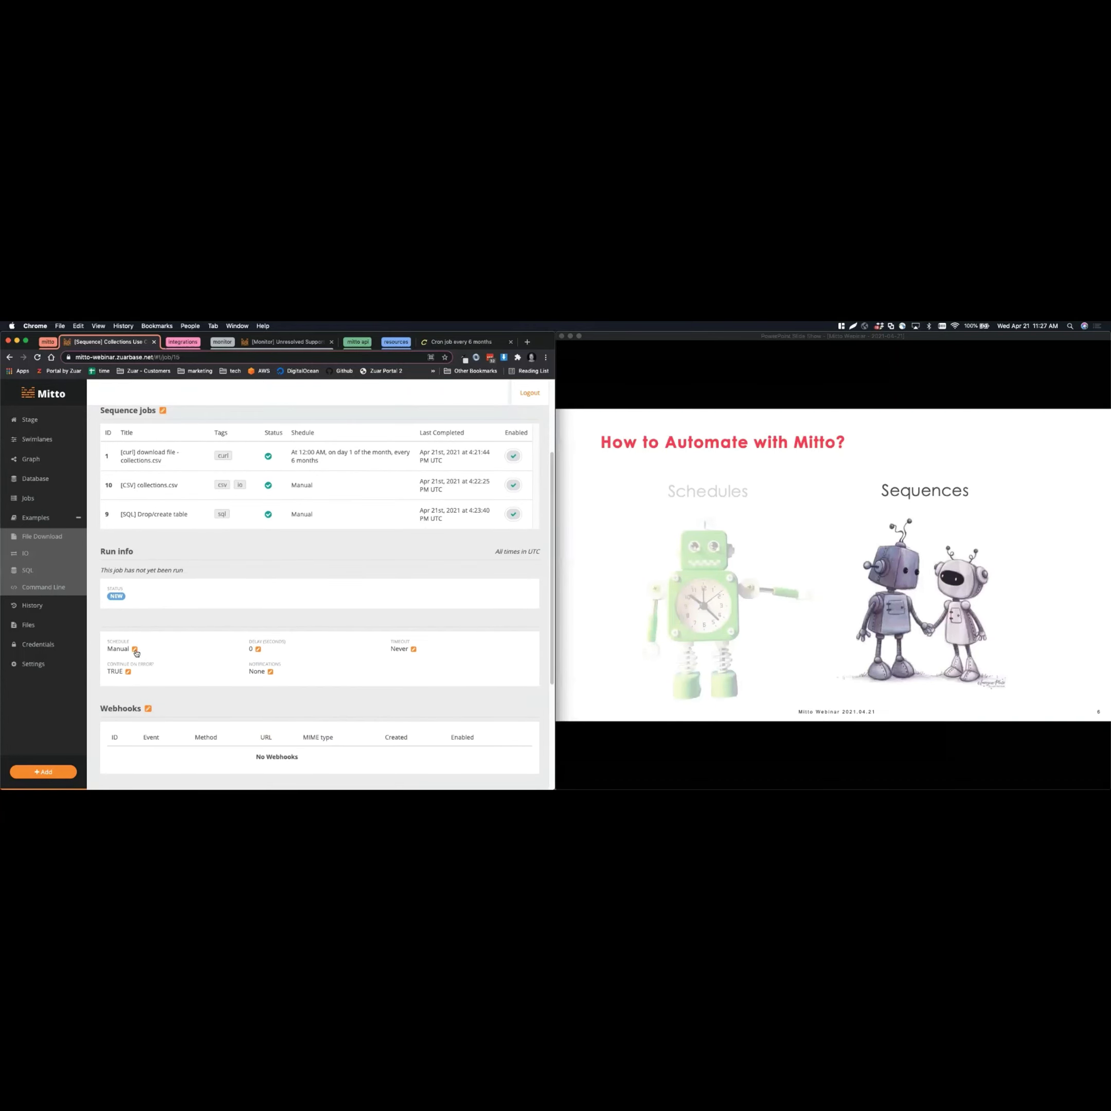
pyautogui.click(135, 649)
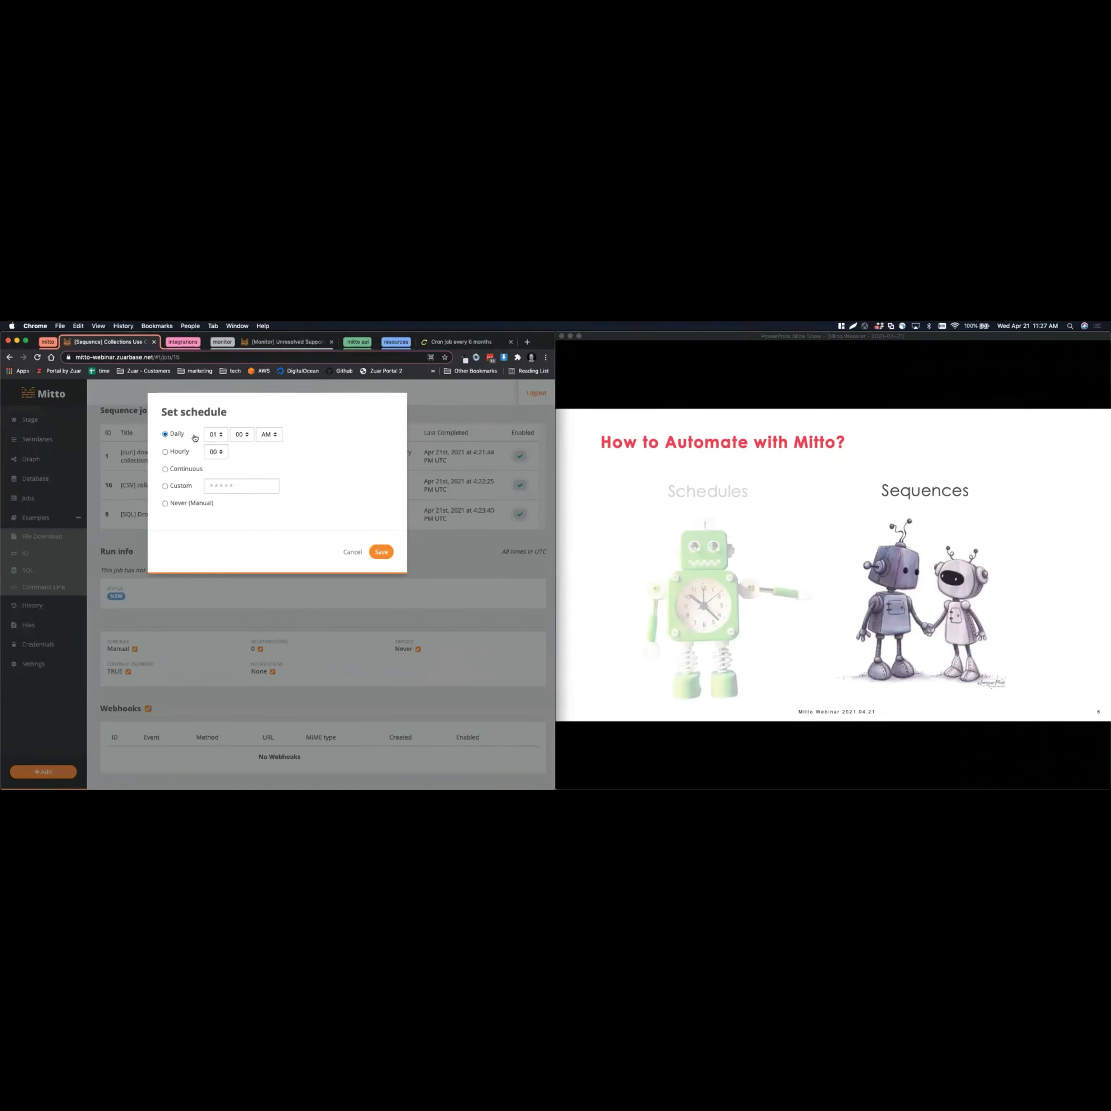
pyautogui.click(381, 552)
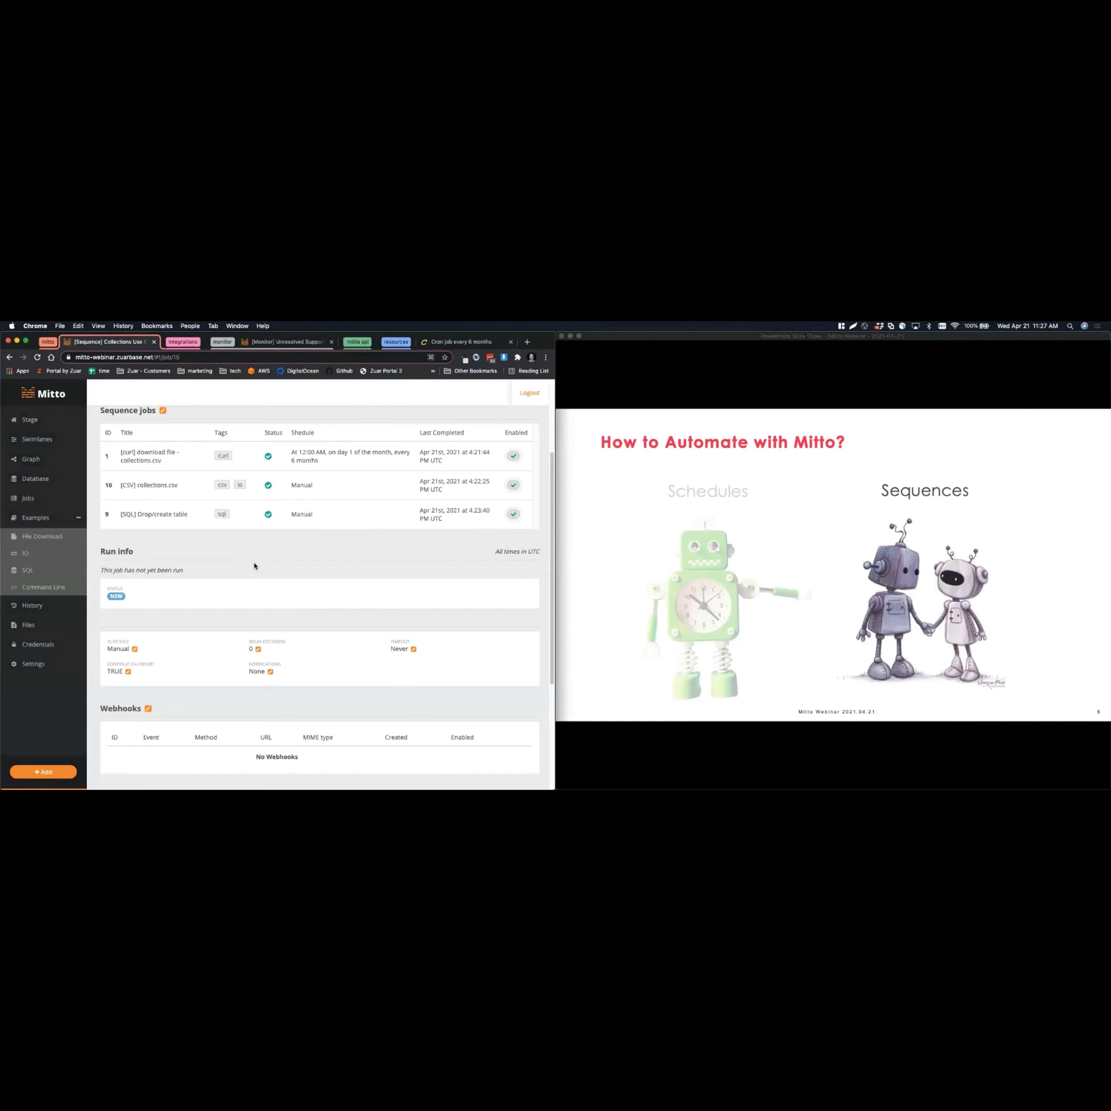
# Step: Change the schedule of the sequence's [curl] download file - collections.csv job to Never (Manual) and save it
pyautogui.click(154, 459)
pyautogui.click(230, 629)
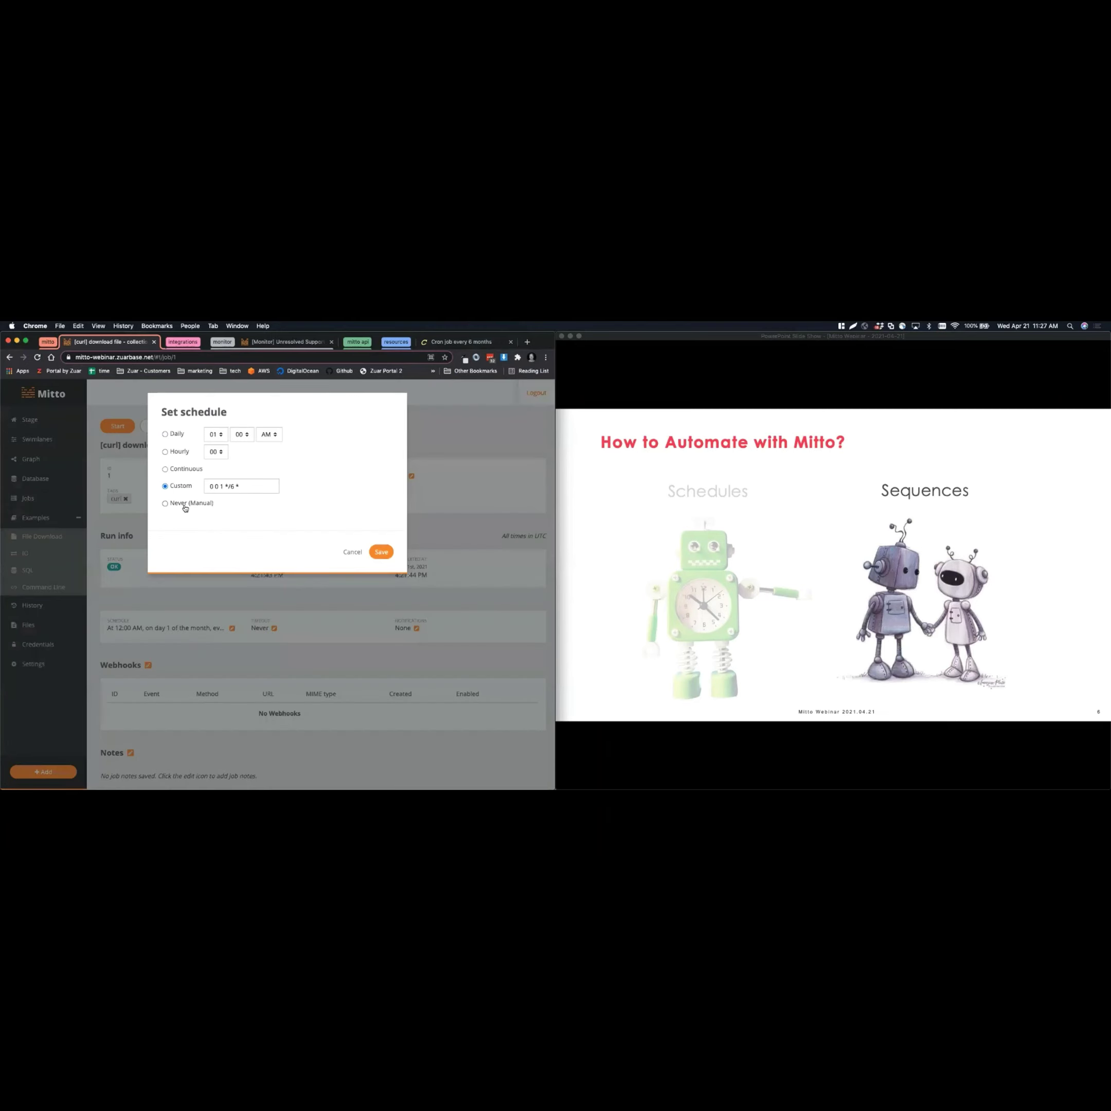
pyautogui.click(179, 503)
pyautogui.click(379, 551)
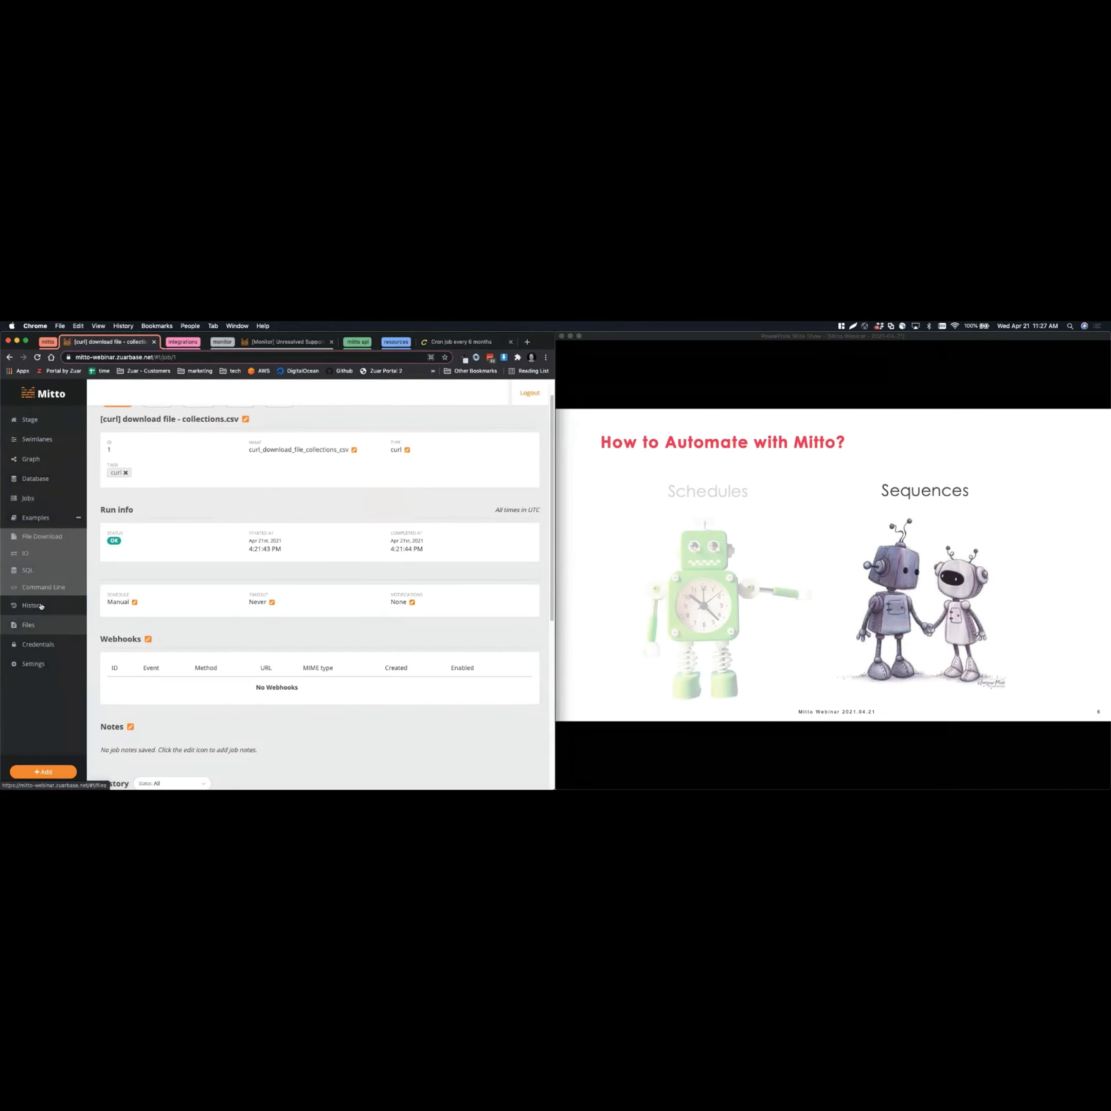
# Step: Open the [Sequence] Collections Use Case job from the job list and add the existing tag "stage" to it
pyautogui.click(28, 498)
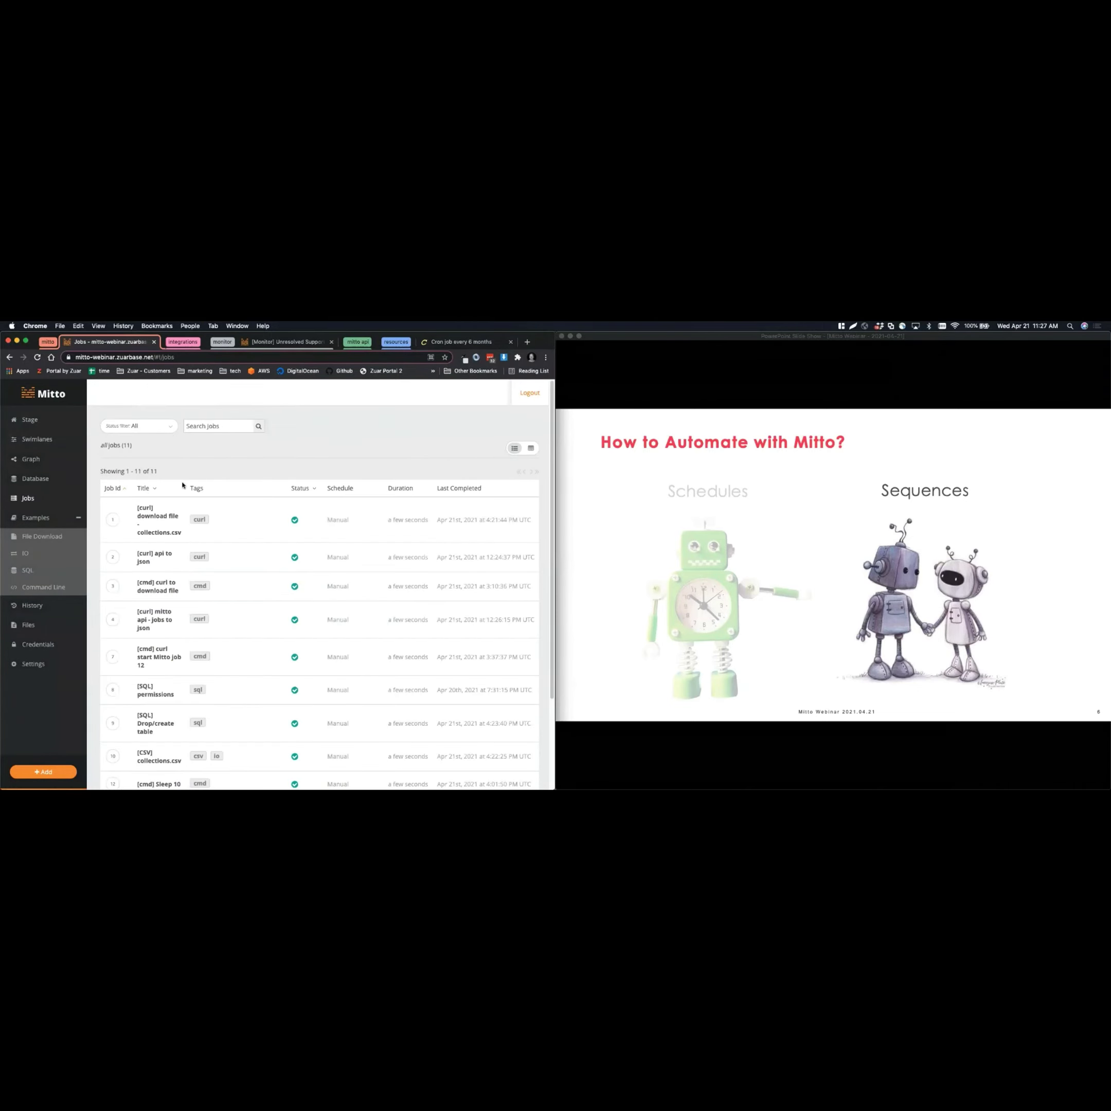
pyautogui.click(111, 488)
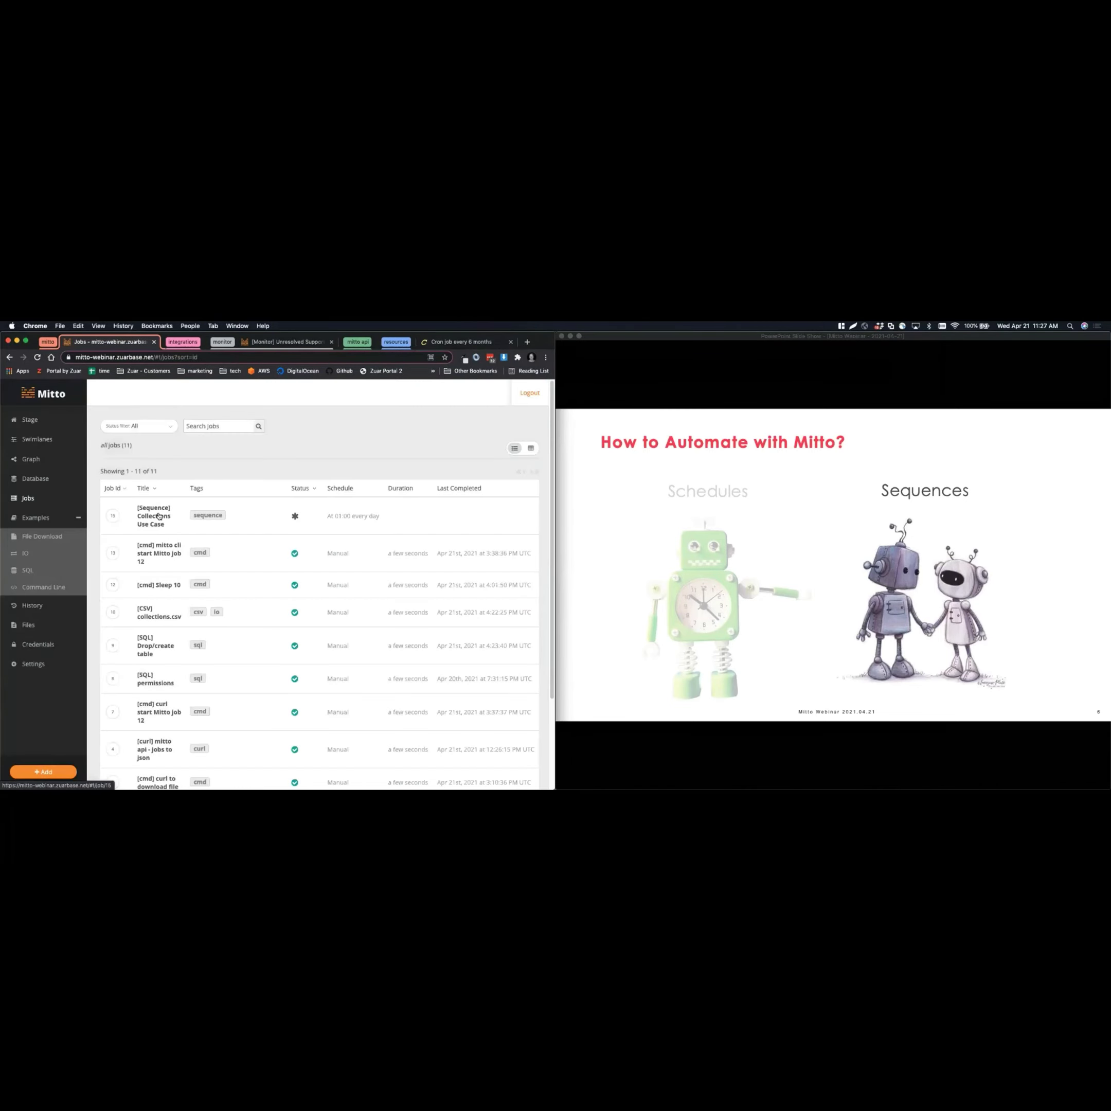
pyautogui.click(159, 516)
pyautogui.click(226, 500)
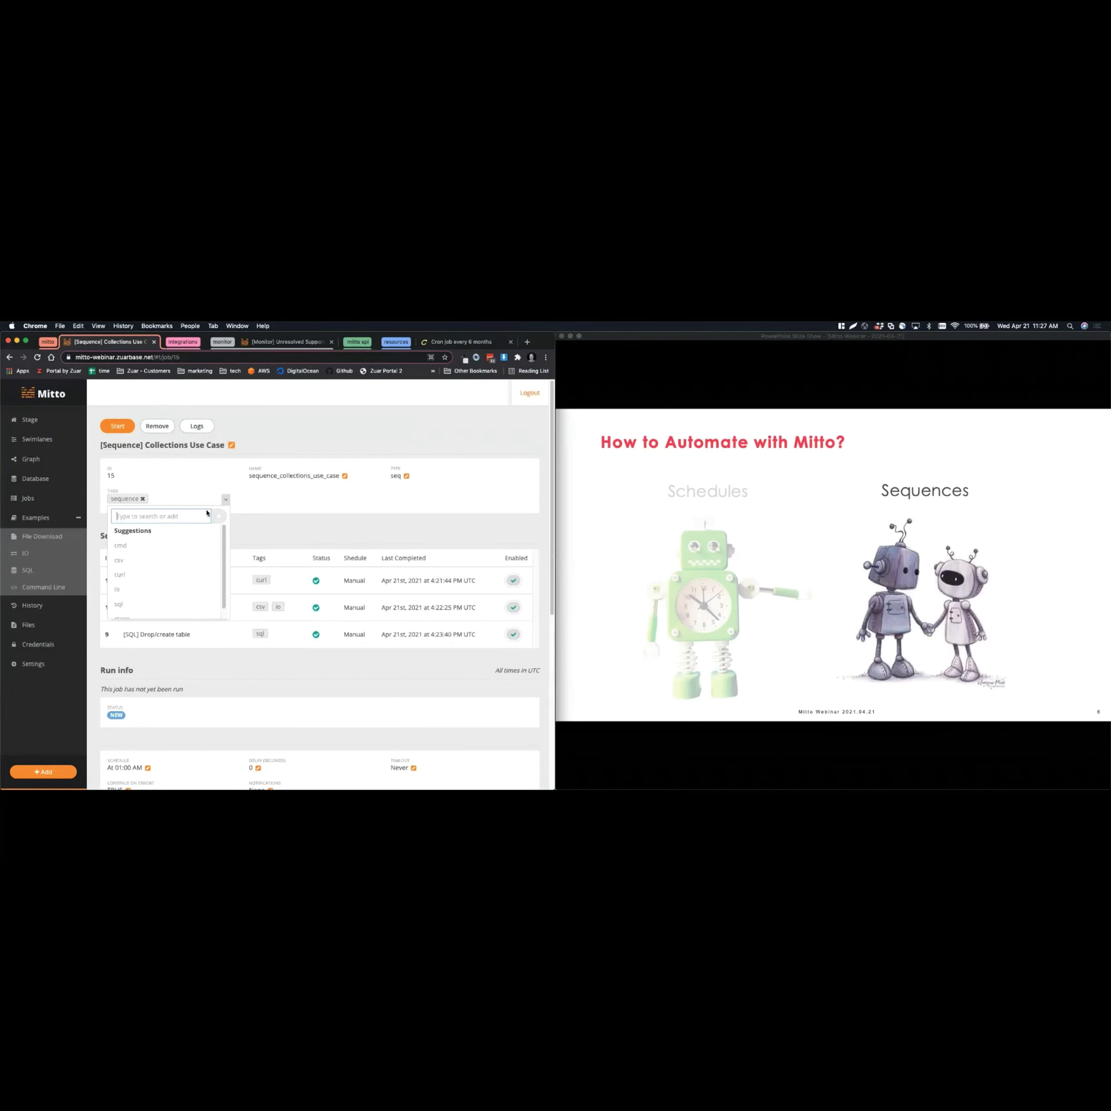
pyautogui.write('stage')
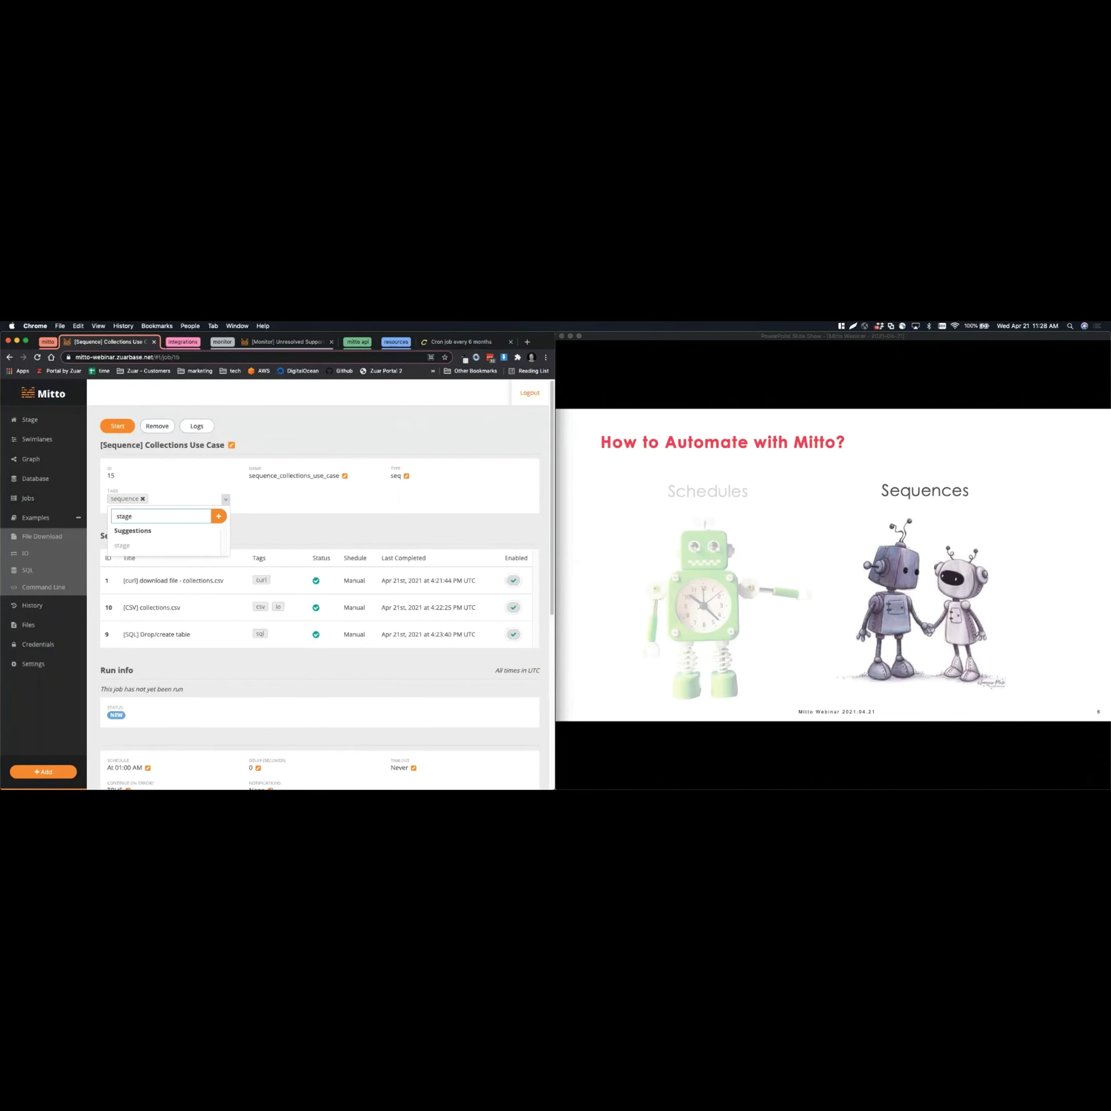
pyautogui.click(153, 547)
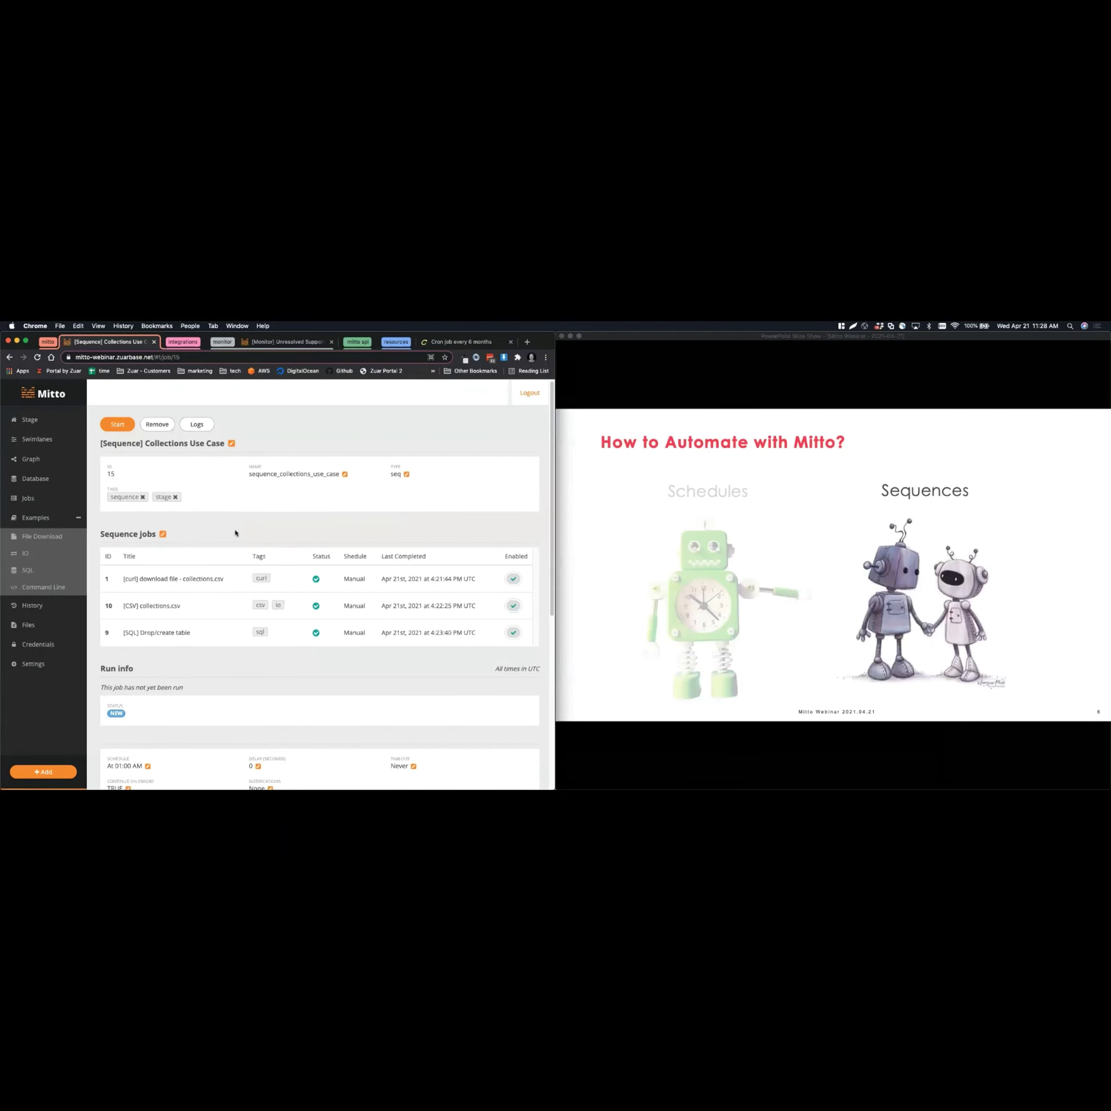
# Step: Start the [Sequence] Collections Use Case job manually from the list of staged jobs
pyautogui.scroll(-1, 230, 534)
pyautogui.scroll(1, 117, 467)
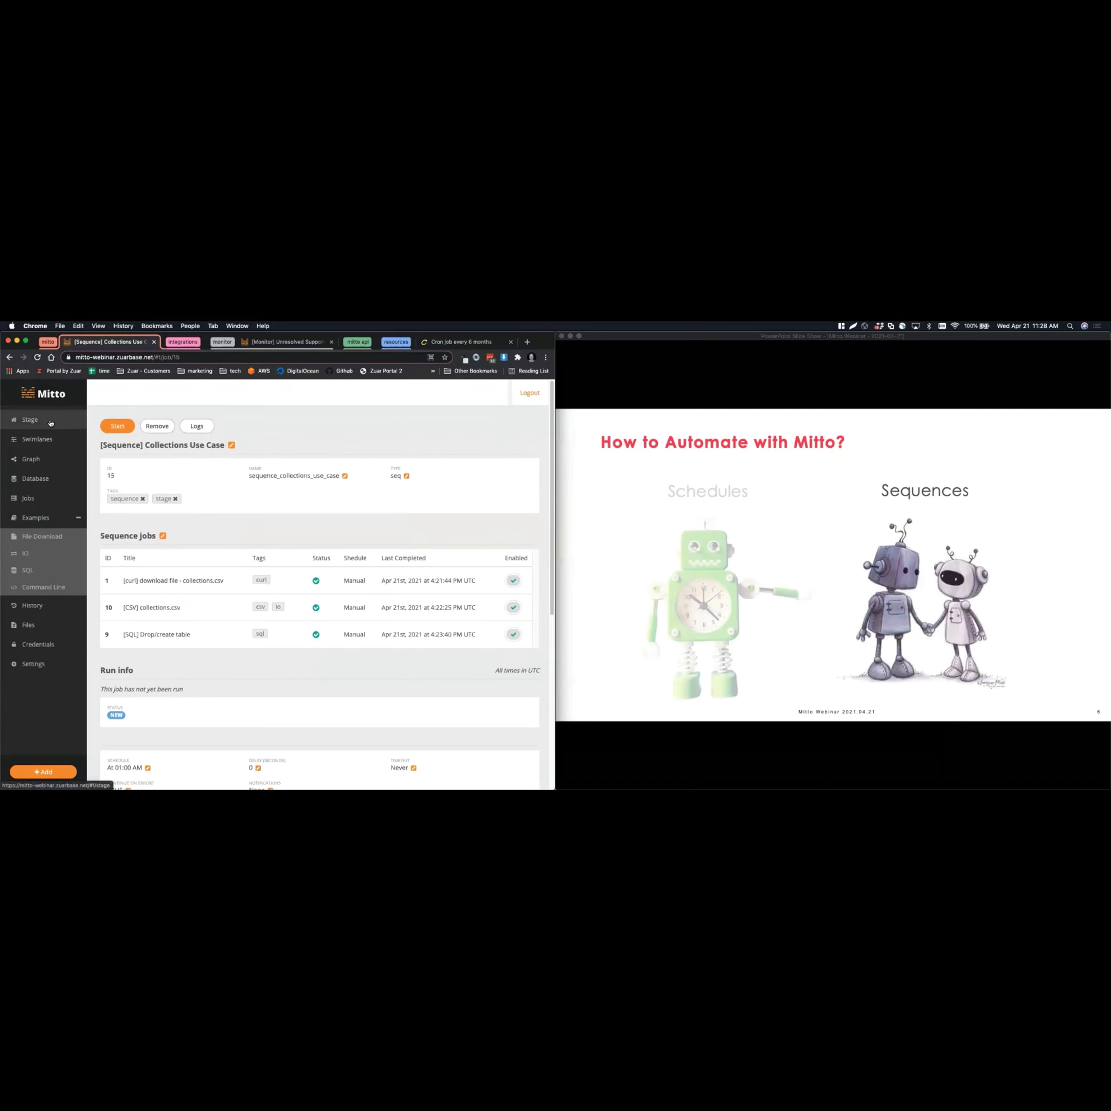
pyautogui.click(29, 419)
pyautogui.click(520, 448)
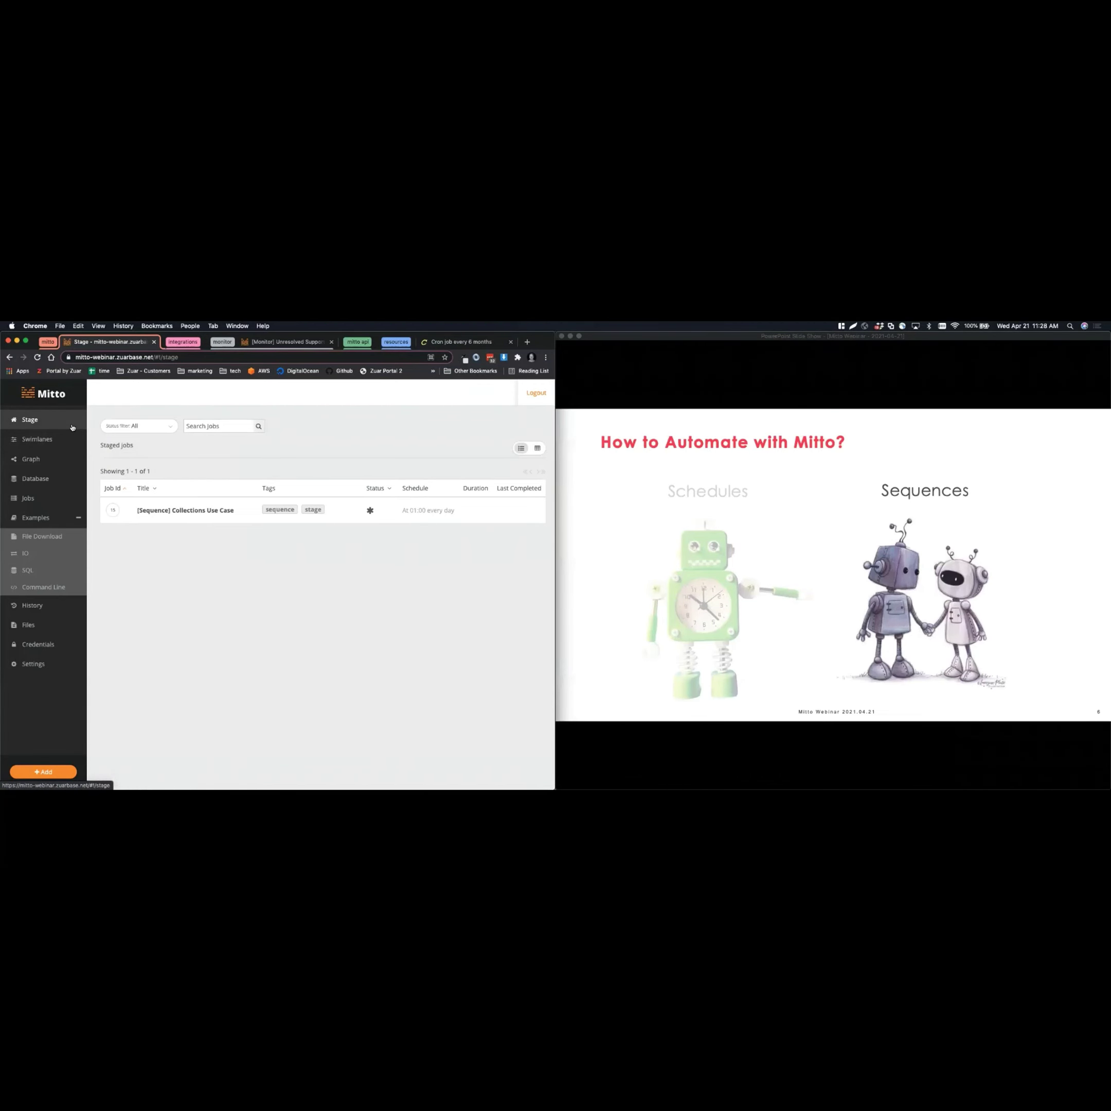
pyautogui.click(245, 511)
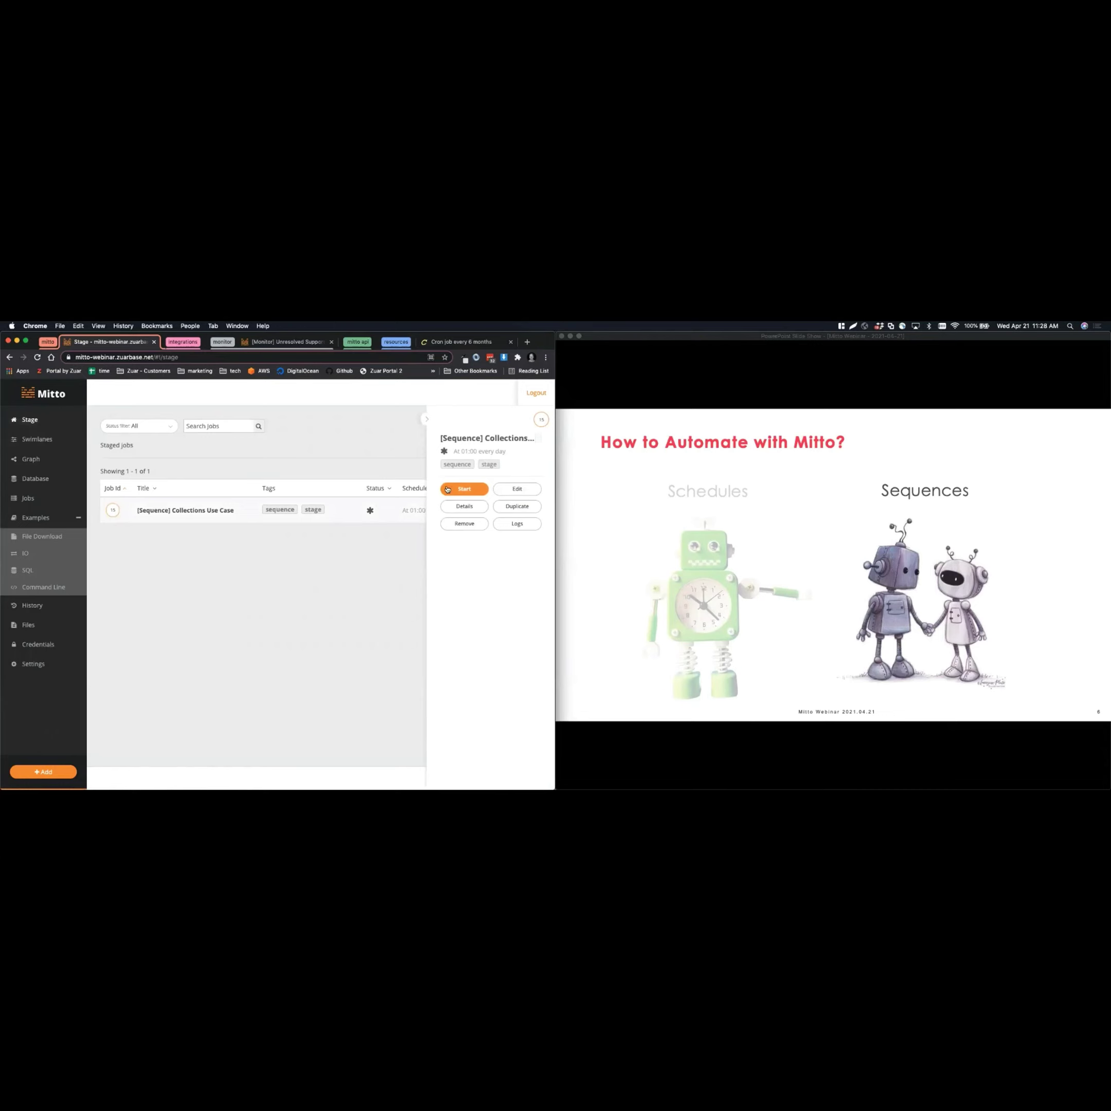
pyautogui.click(461, 489)
pyautogui.click(392, 500)
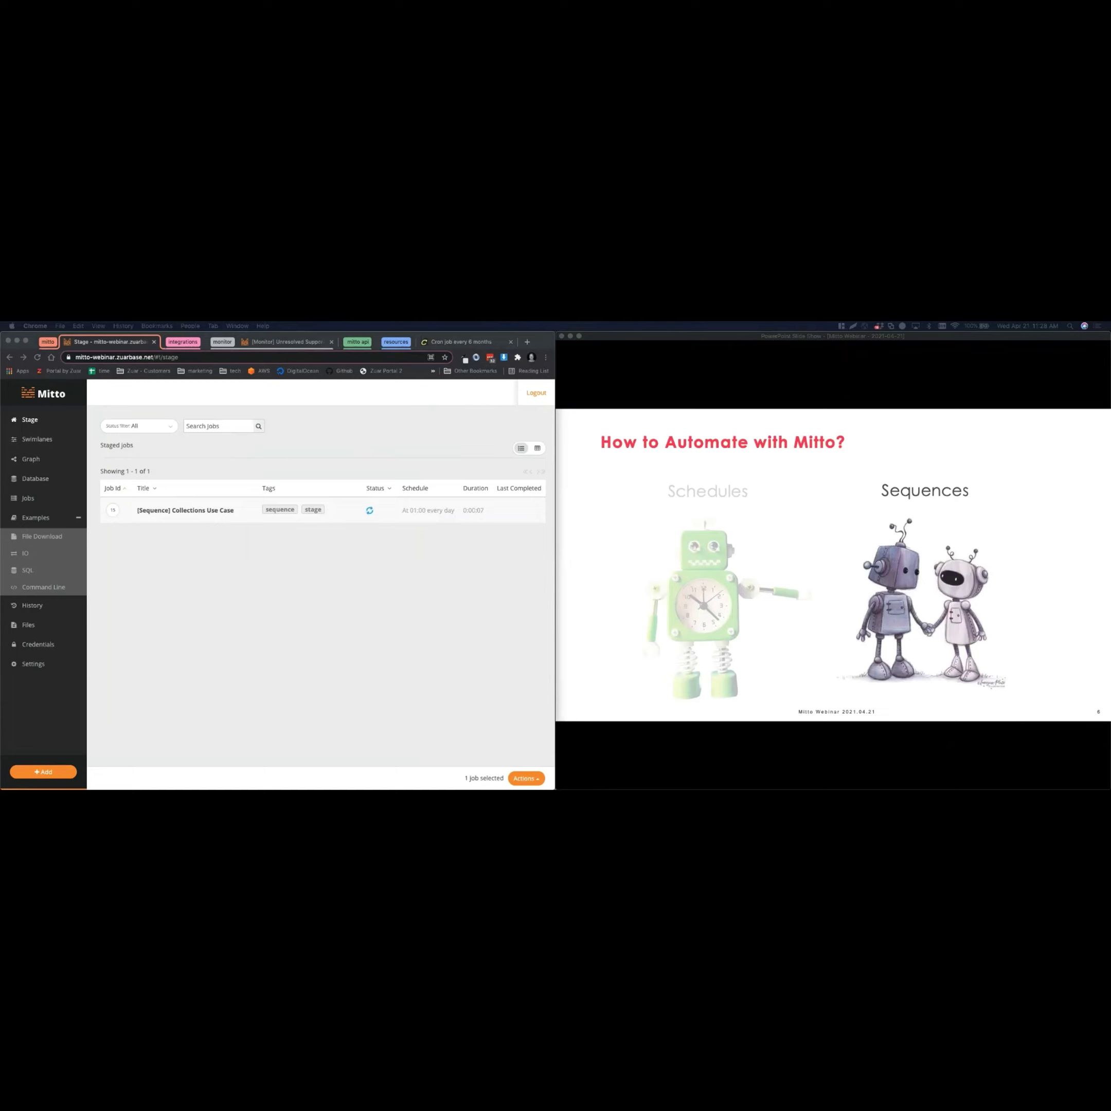
pyautogui.click(385, 625)
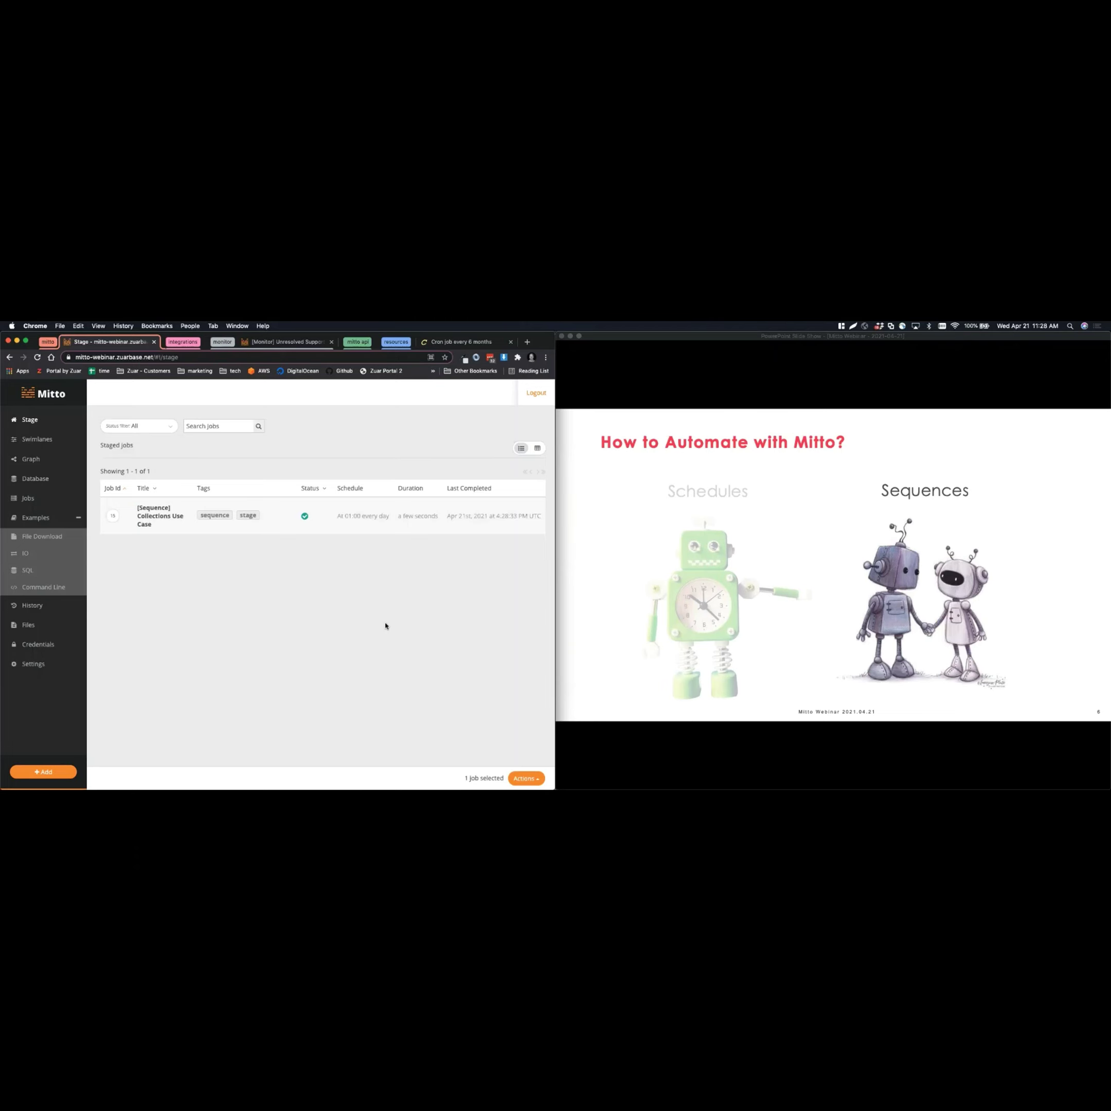
pyautogui.click(612, 635)
pyautogui.click(612, 634)
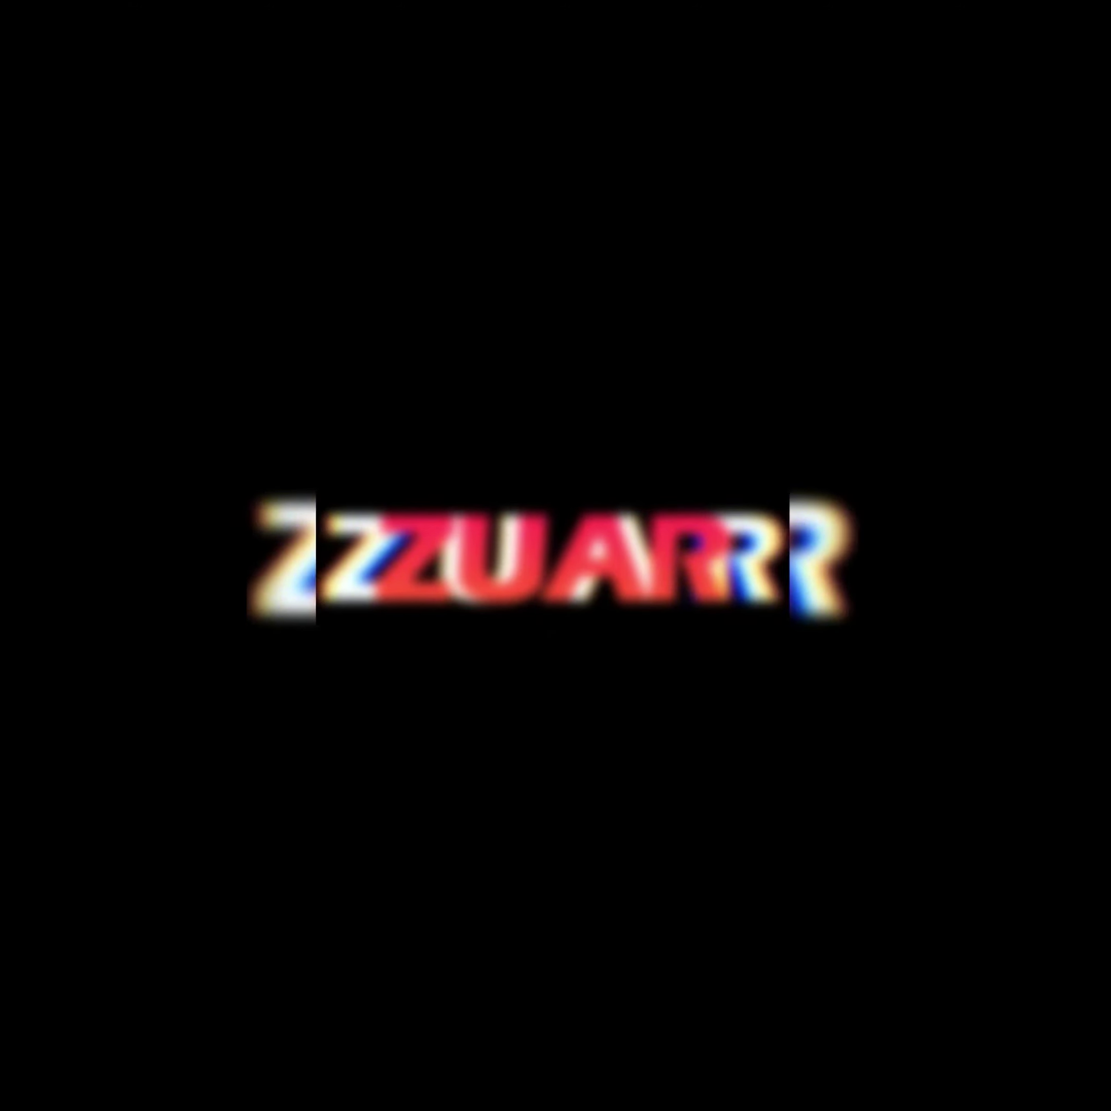